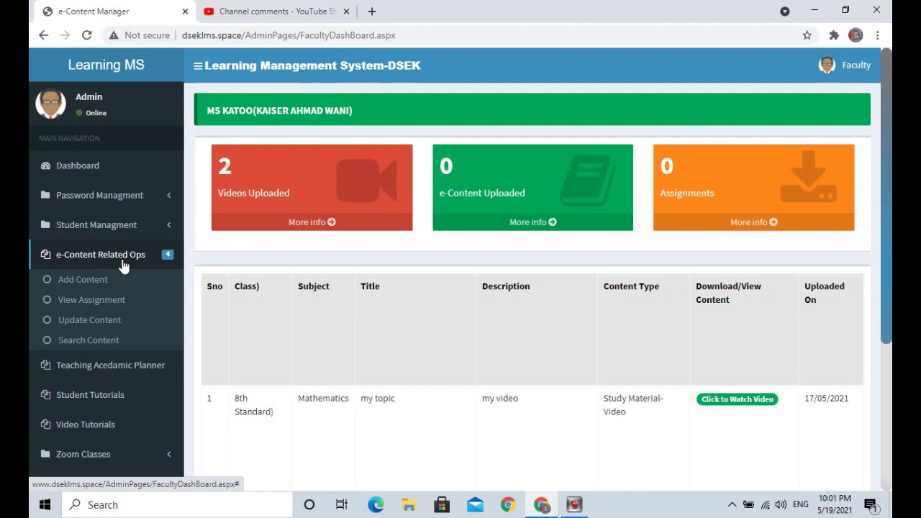
Open the Add Content page and review the list of previously uploaded content with its update, delete and watch options.
{"action": "left_click", "coordinate": [82, 287]}
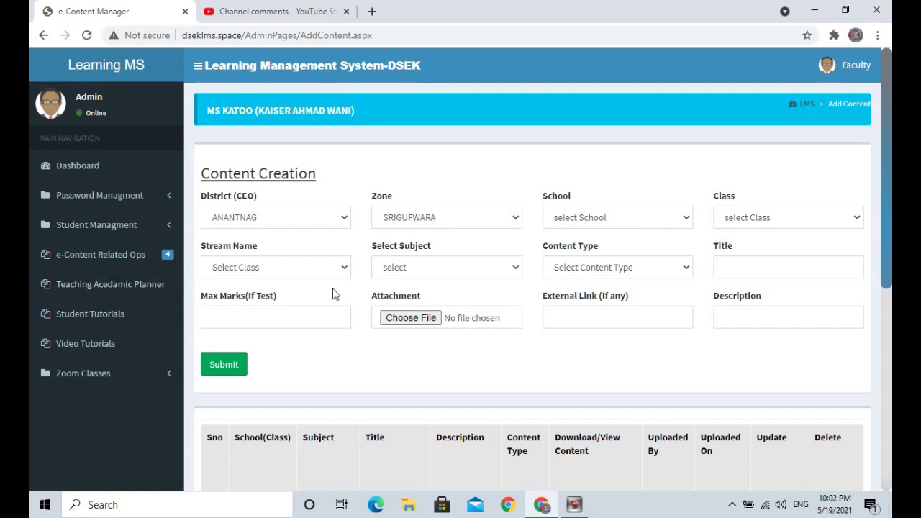
{"action": "left_click_drag", "start_coordinate": [887, 202], "coordinate": [885, 300]}
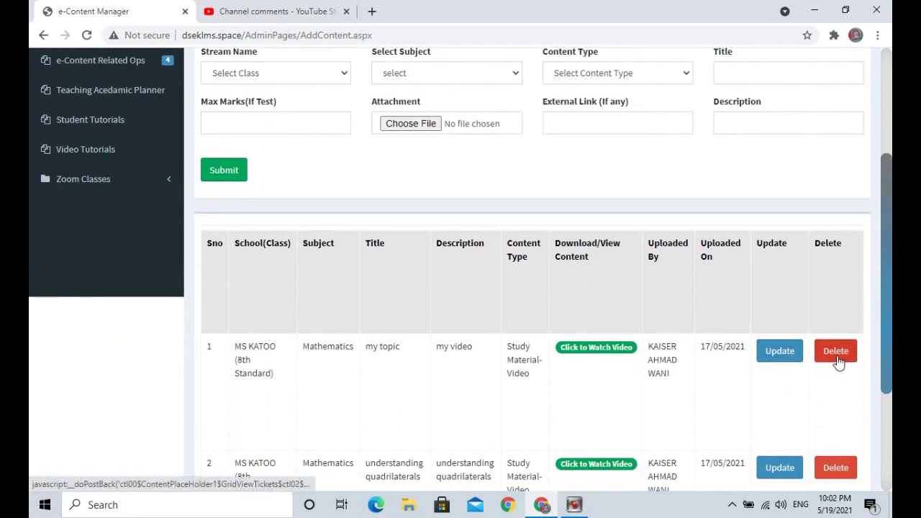
{"action": "left_click_drag", "start_coordinate": [891, 291], "coordinate": [883, 315]}
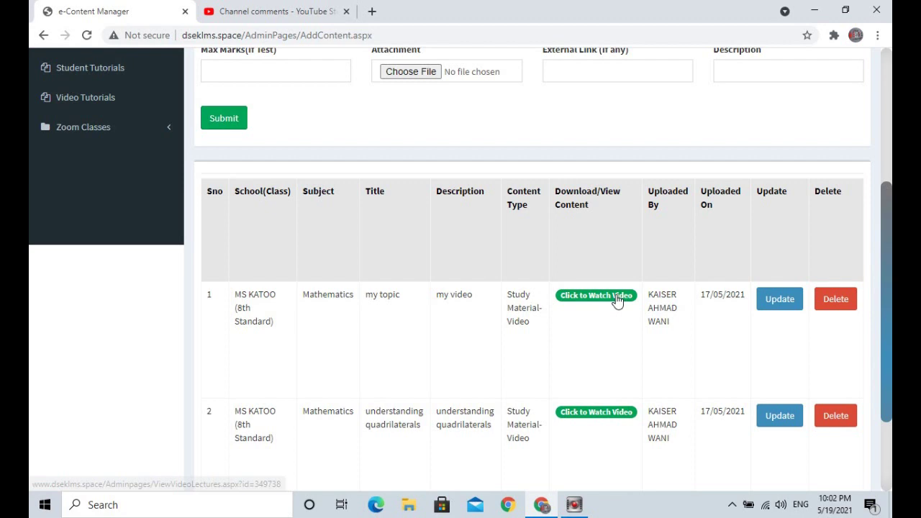
{"action": "left_click_drag", "start_coordinate": [890, 267], "coordinate": [879, 132]}
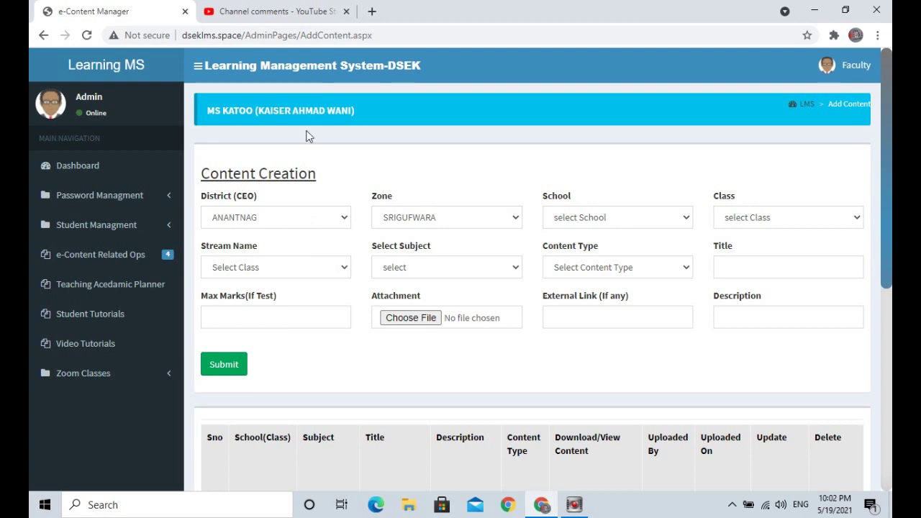
Switch to YouTube Studio, open the EduTech channel page and show its playlists.
{"action": "left_click", "coordinate": [303, 14]}
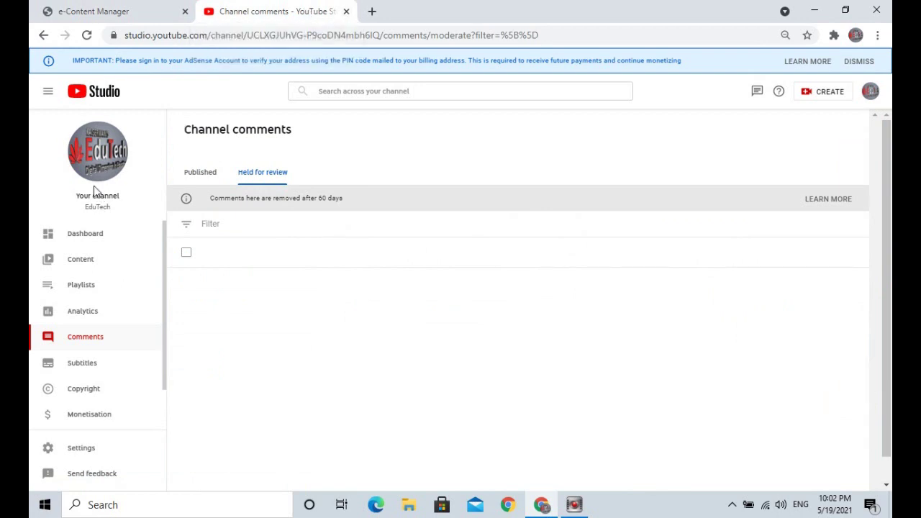
{"action": "left_click", "coordinate": [90, 151]}
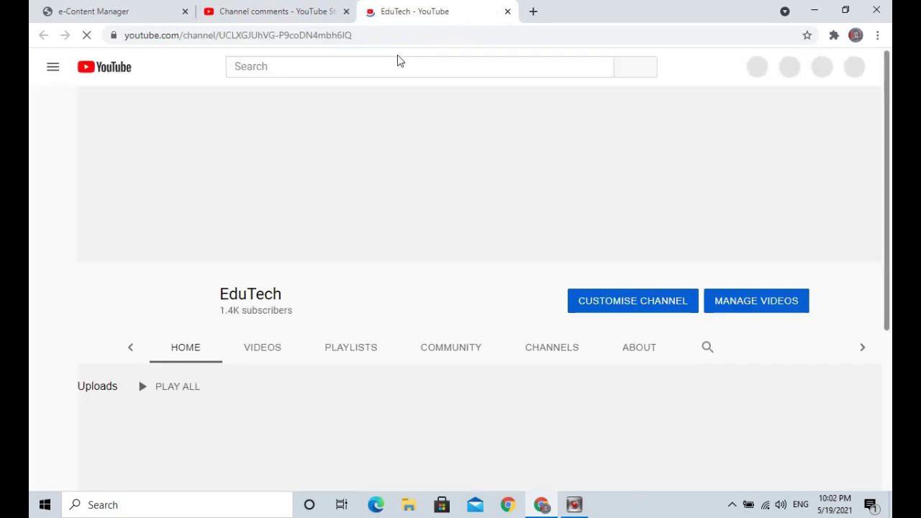
{"action": "mouse_move", "coordinate": [777, 189]}
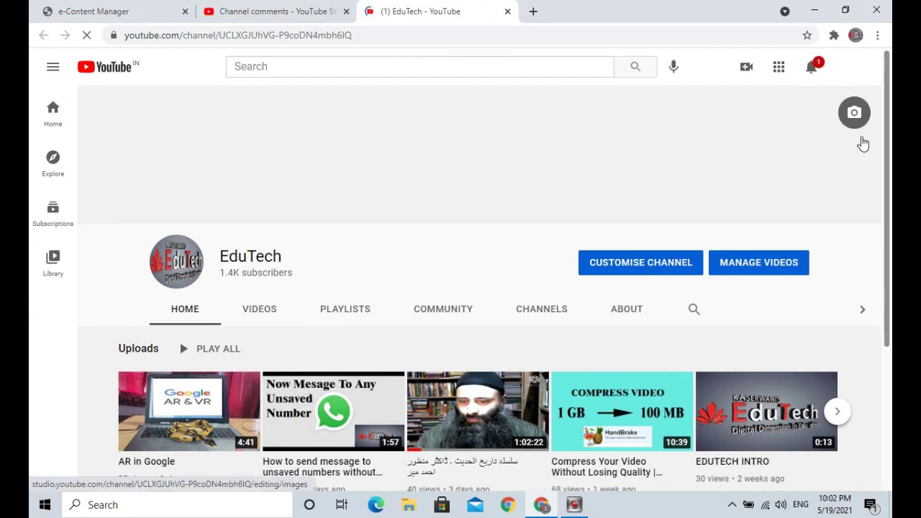
{"action": "scroll", "coordinate": [881, 151], "scroll_direction": "down", "scroll_amount": 3}
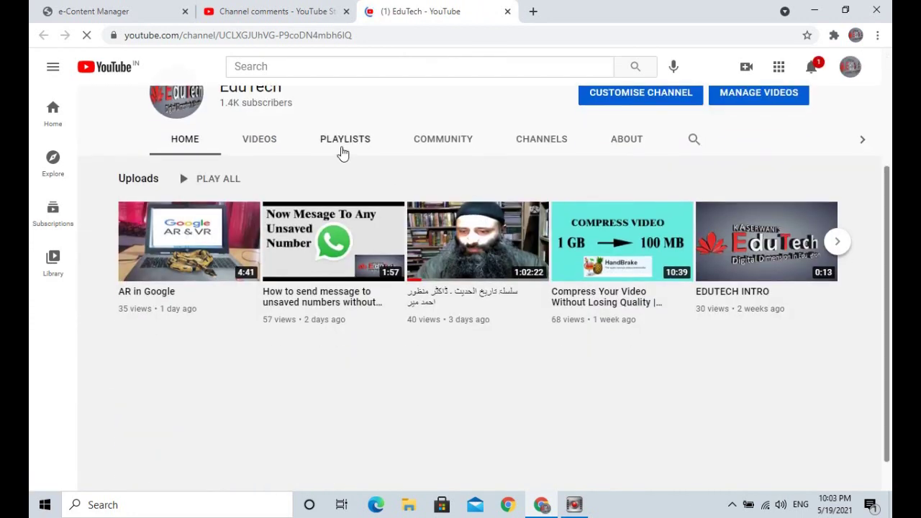
{"action": "left_click", "coordinate": [342, 145]}
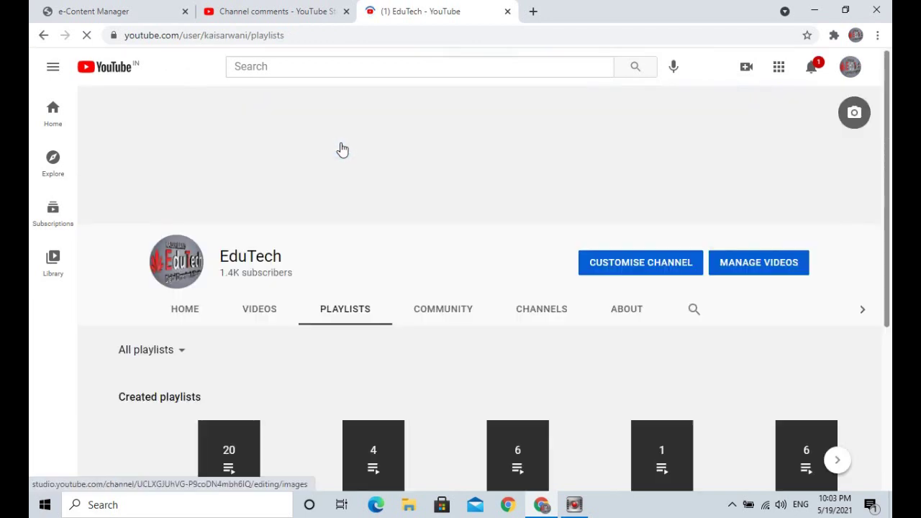
Open the playlist "Chapter 4 Practical Geometry Class 8th Math" and play its fourth video, "CLASS 8TH MATH EX 4.1 Q1 PART ii".
{"action": "scroll", "coordinate": [891, 285], "scroll_direction": "down", "scroll_amount": 3}
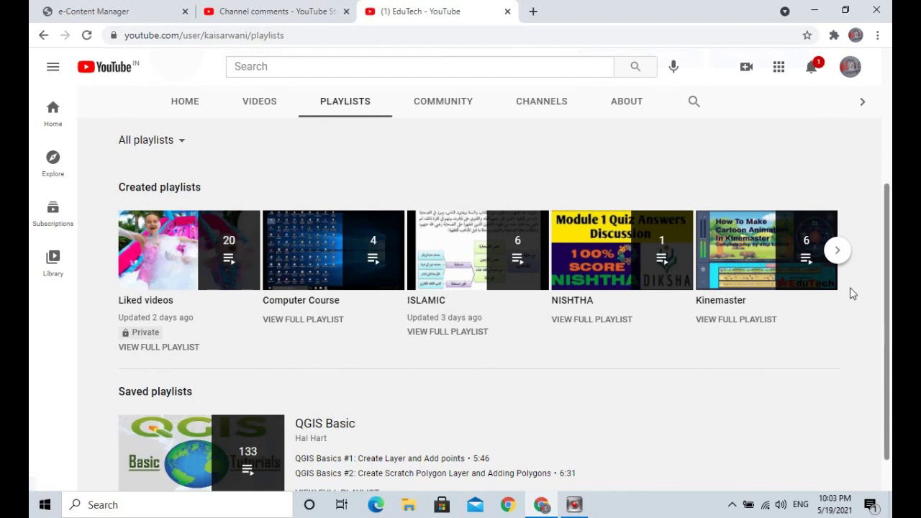
{"action": "left_click", "coordinate": [837, 250]}
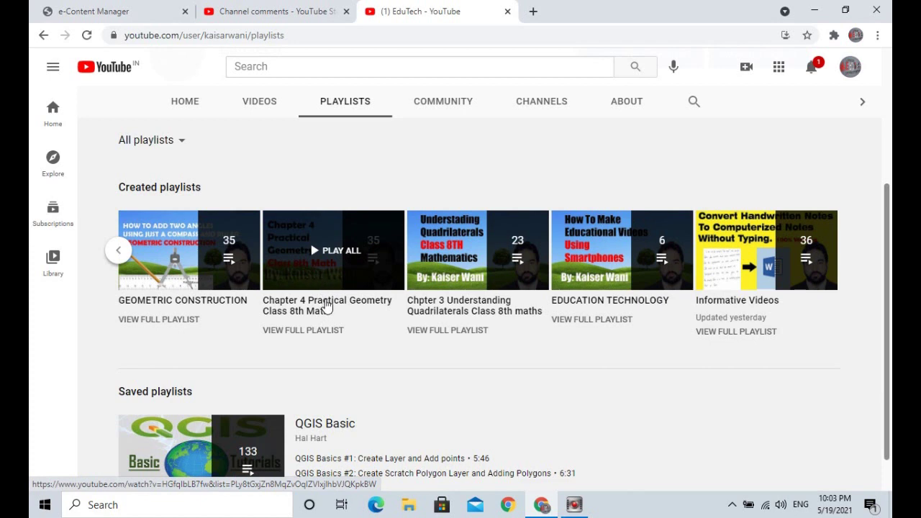
{"action": "left_click", "coordinate": [332, 305]}
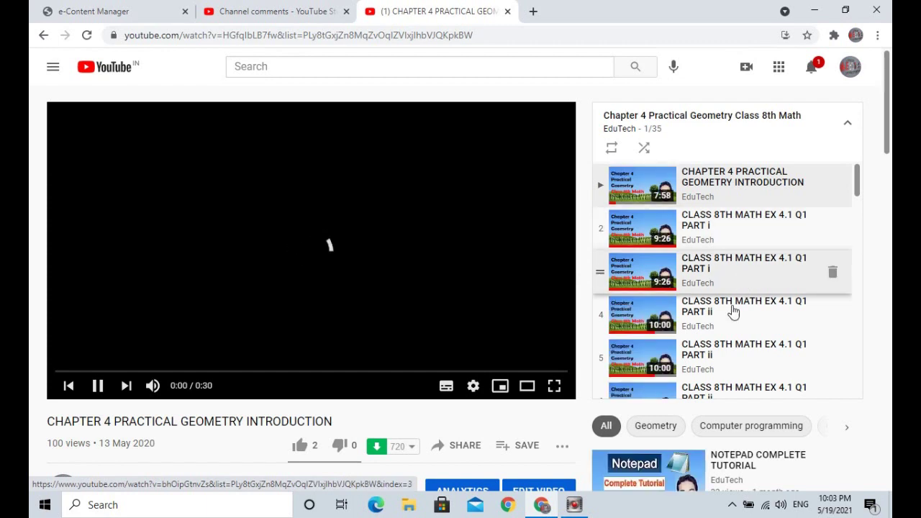
{"action": "left_click", "coordinate": [765, 311]}
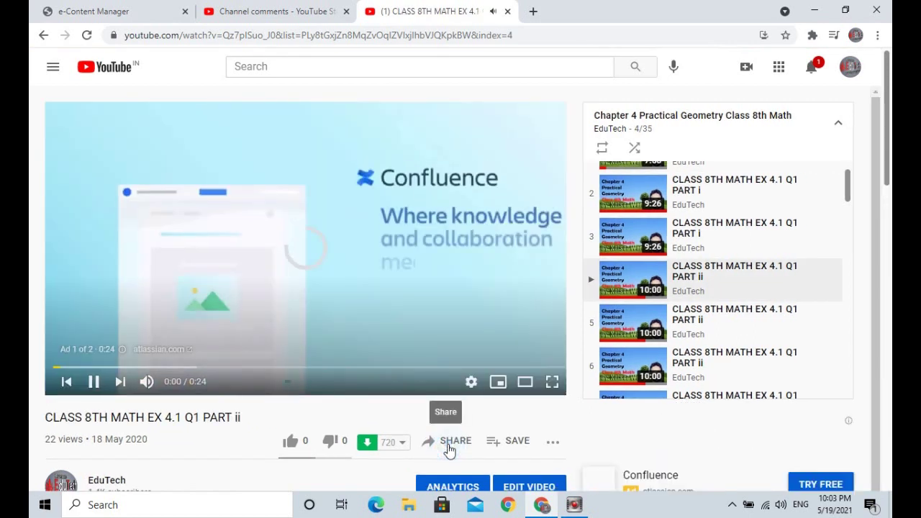
{"action": "left_click", "coordinate": [446, 446]}
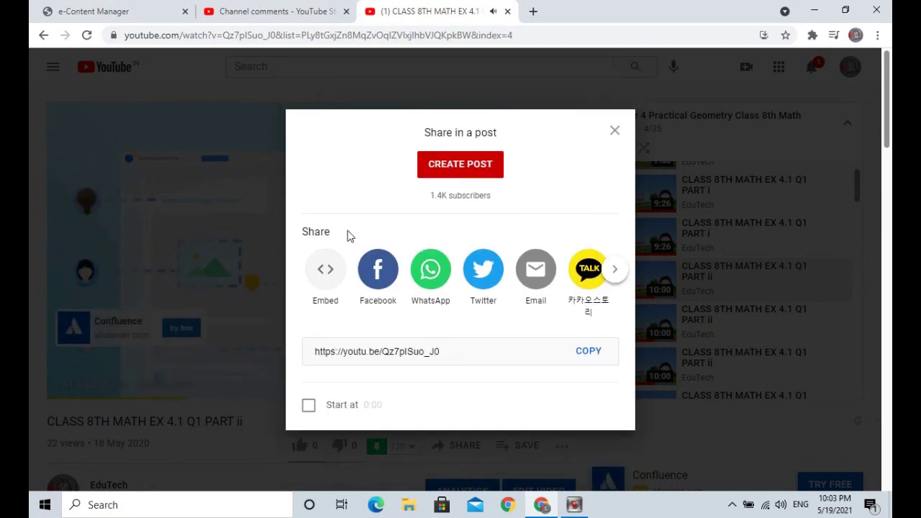
{"action": "left_click", "coordinate": [590, 351]}
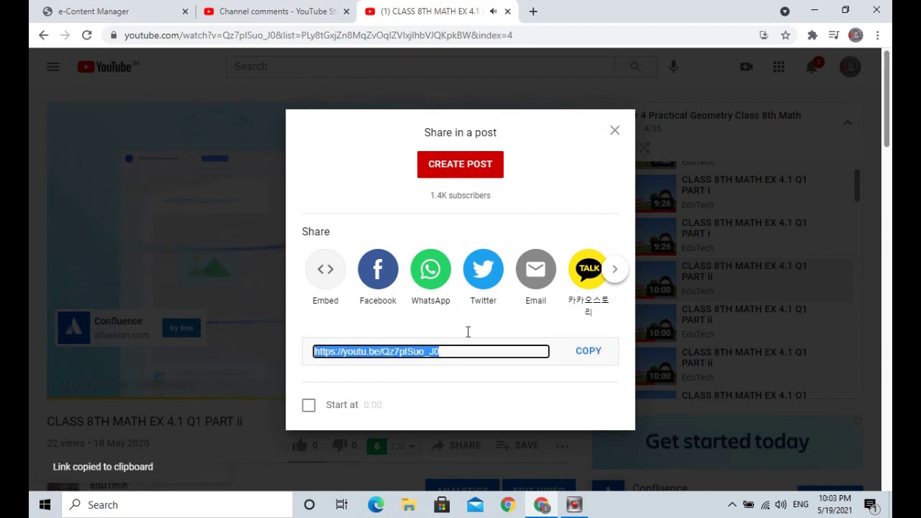
{"action": "left_click", "coordinate": [508, 11]}
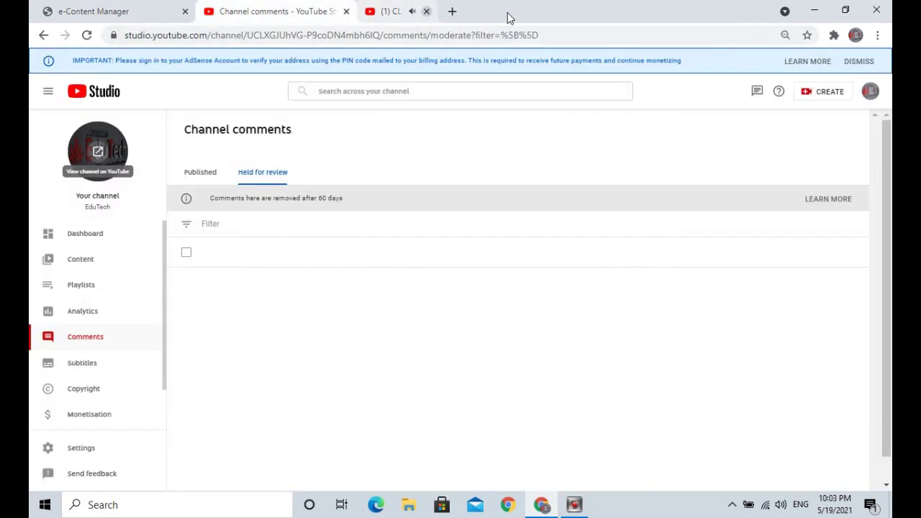
{"action": "left_click", "coordinate": [149, 15]}
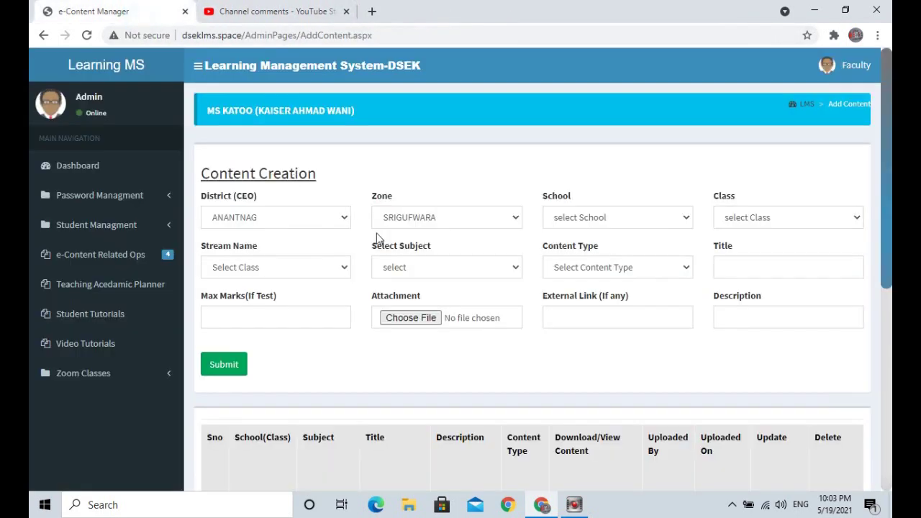
{"action": "left_click", "coordinate": [584, 320]}
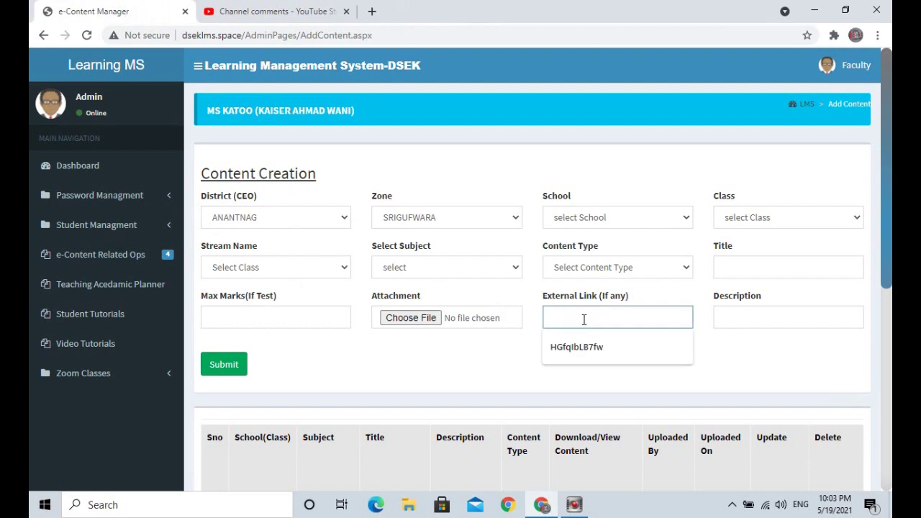
{"action": "type", "text": "https://youtu.be/Qz7pISuo_J0"}
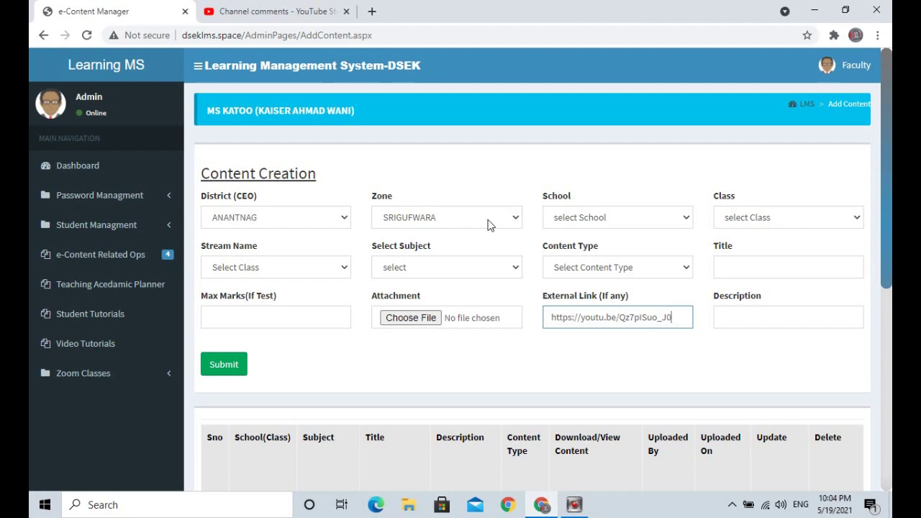
Set the school to MS KATOO and the class to 8th Standard for the new content.
{"action": "left_click", "coordinate": [594, 218]}
{"action": "left_click", "coordinate": [597, 247]}
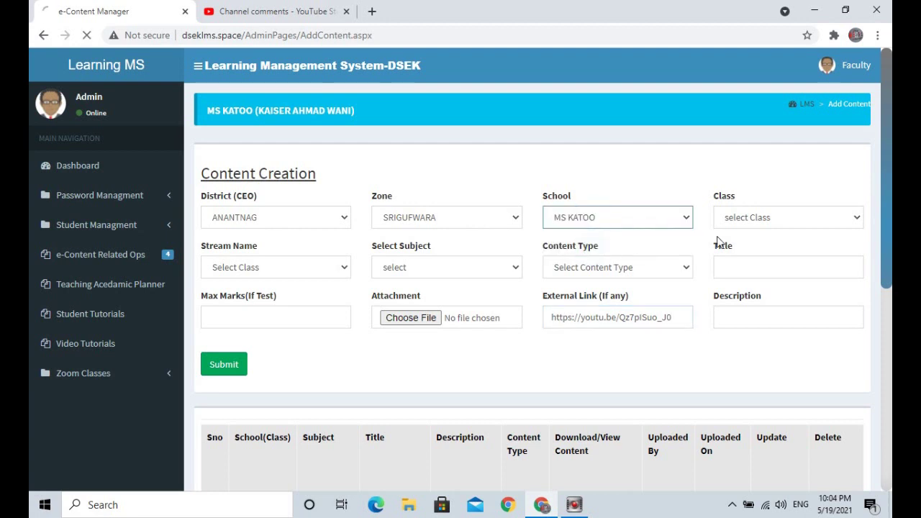
{"action": "left_click", "coordinate": [766, 217]}
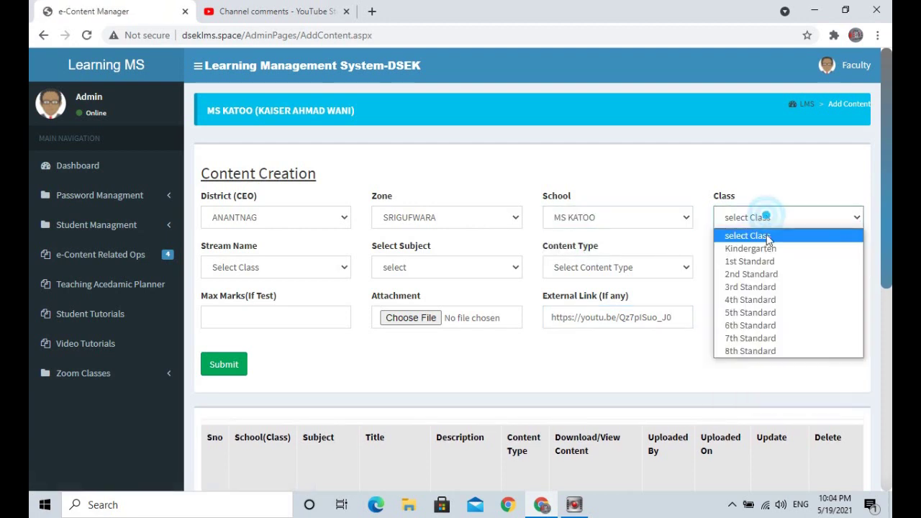
{"action": "left_click", "coordinate": [750, 350]}
Set the stream to General (1-10) and the subject to Mathematics.
{"action": "left_click", "coordinate": [302, 270]}
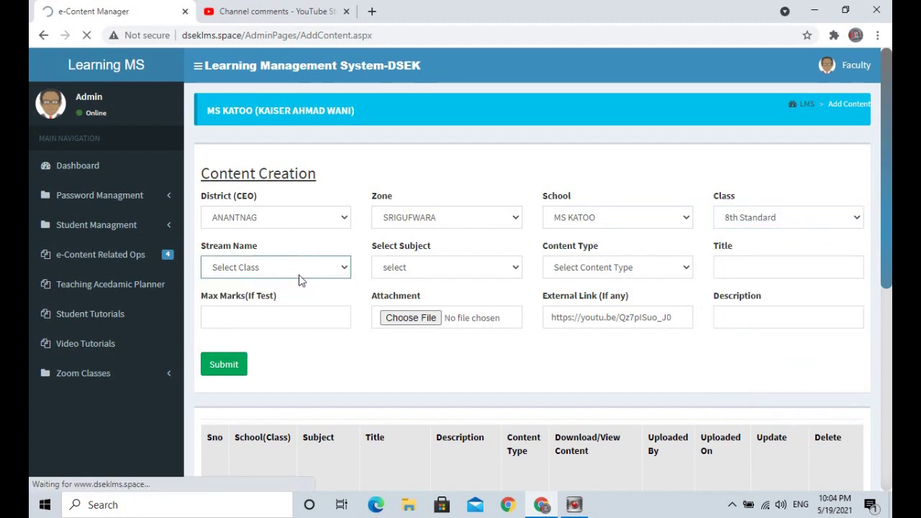
{"action": "left_click", "coordinate": [281, 268]}
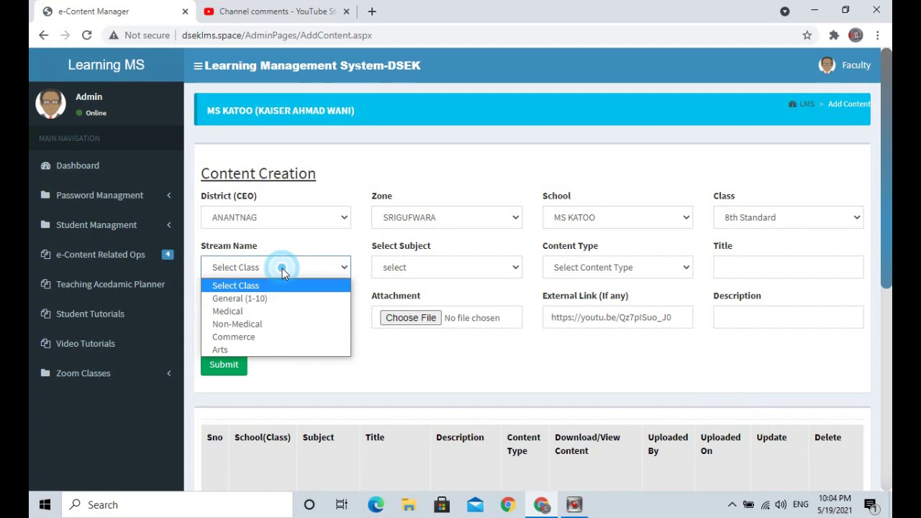
{"action": "left_click", "coordinate": [282, 304]}
{"action": "left_click", "coordinate": [447, 268]}
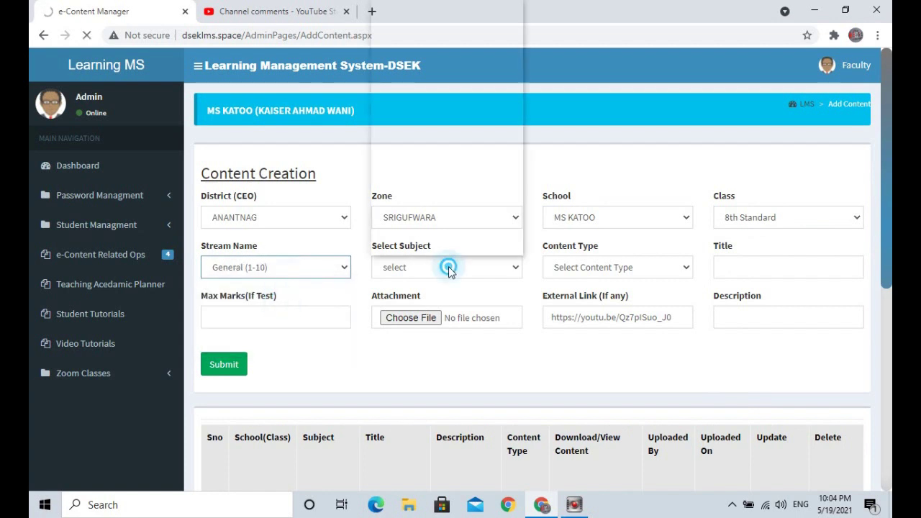
{"action": "left_click", "coordinate": [448, 268]}
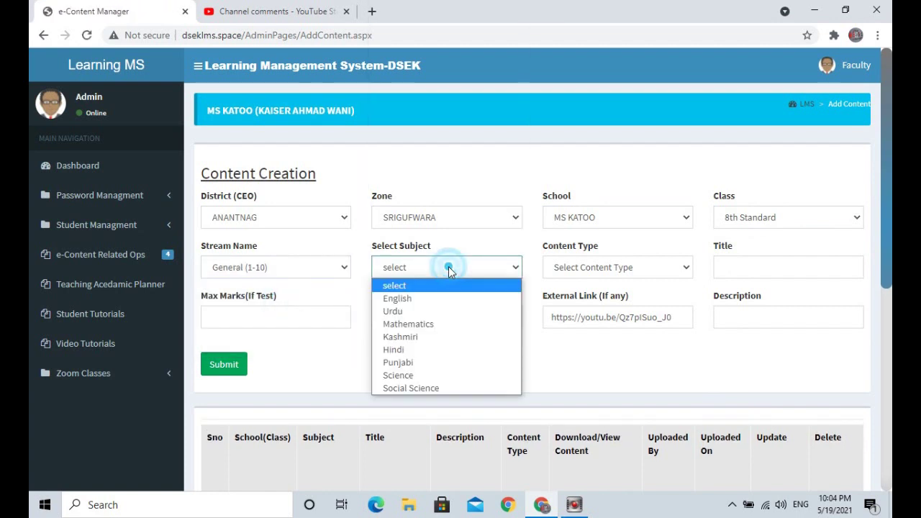
{"action": "left_click", "coordinate": [441, 325]}
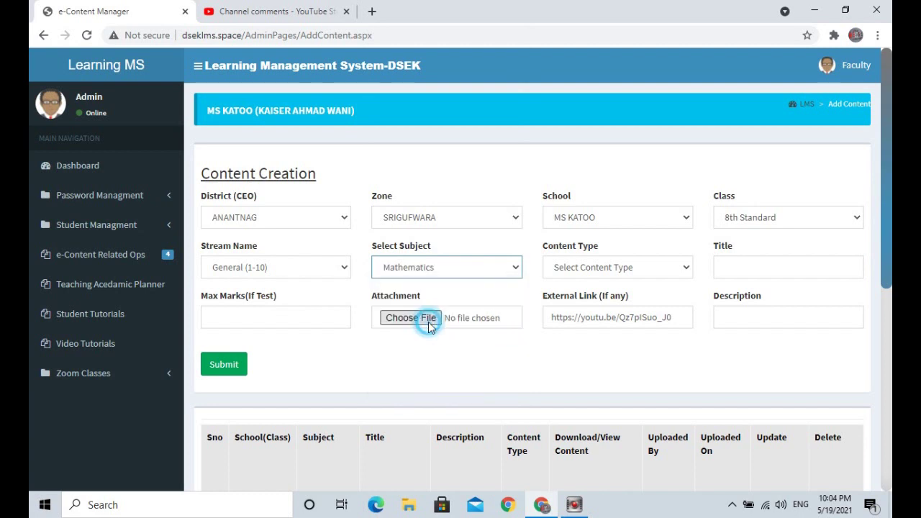
Set the content type to Study Material- Video and enter the title "paractical geometry".
{"action": "left_click", "coordinate": [640, 267]}
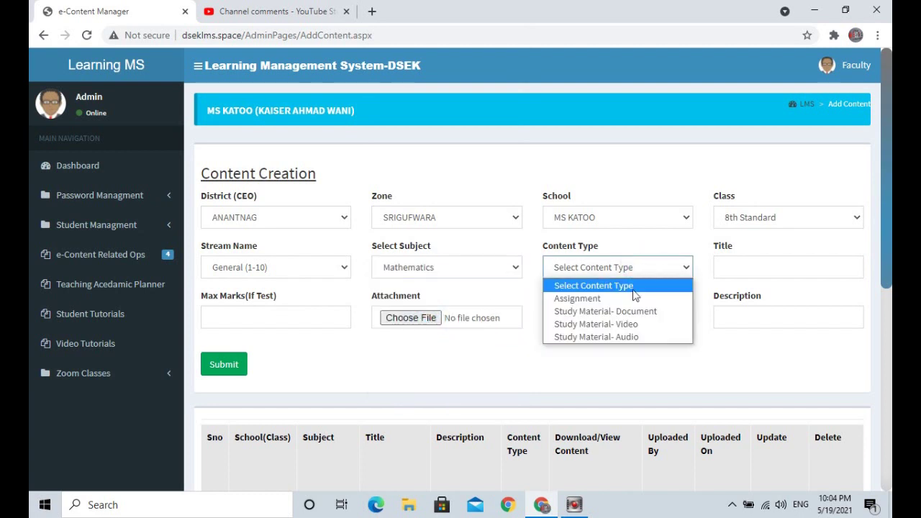
{"action": "left_click", "coordinate": [613, 326]}
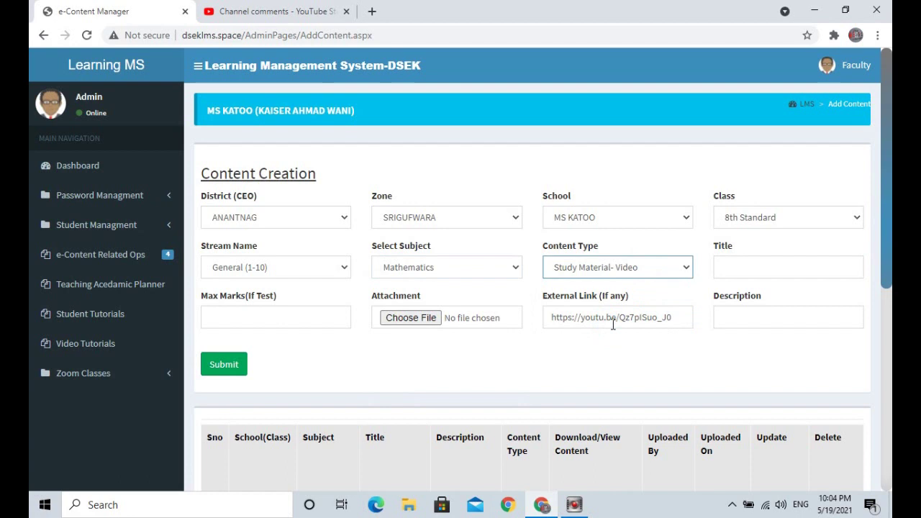
{"action": "left_click", "coordinate": [746, 267]}
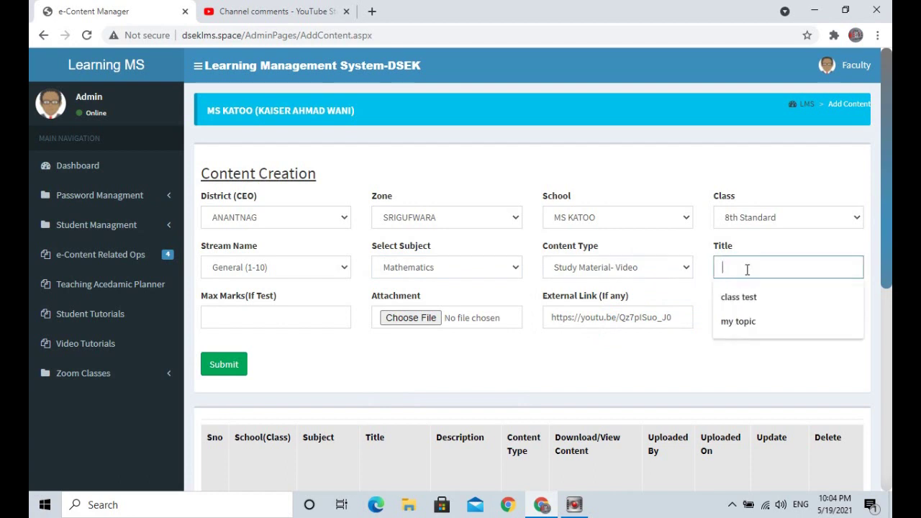
{"action": "type", "text": "paractical geometry"}
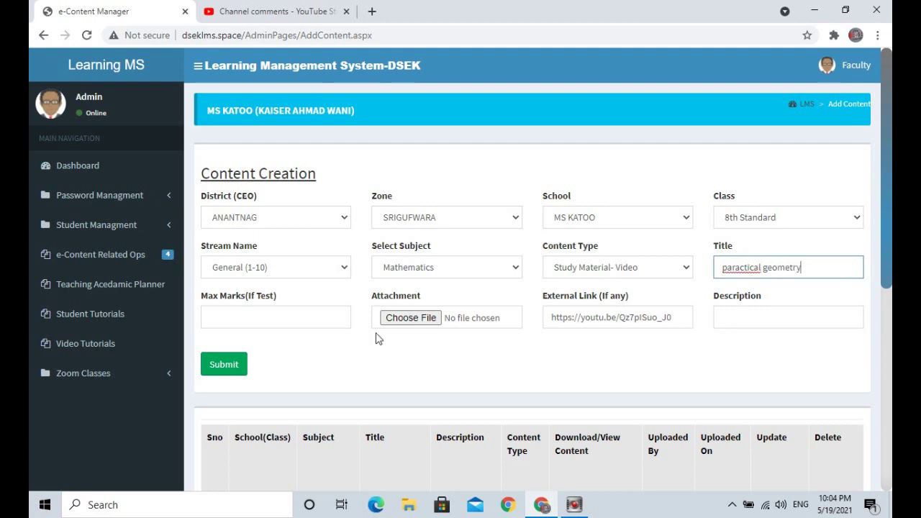
Set the maximum marks to 0 and shorten the external link to the video ID Qz7pISuo_J0.
{"action": "left_click", "coordinate": [276, 319]}
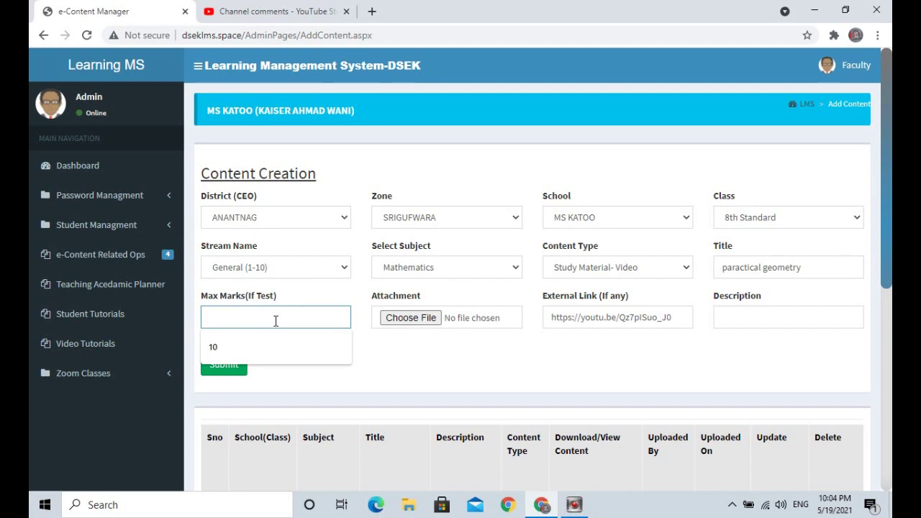
{"action": "type", "text": "0"}
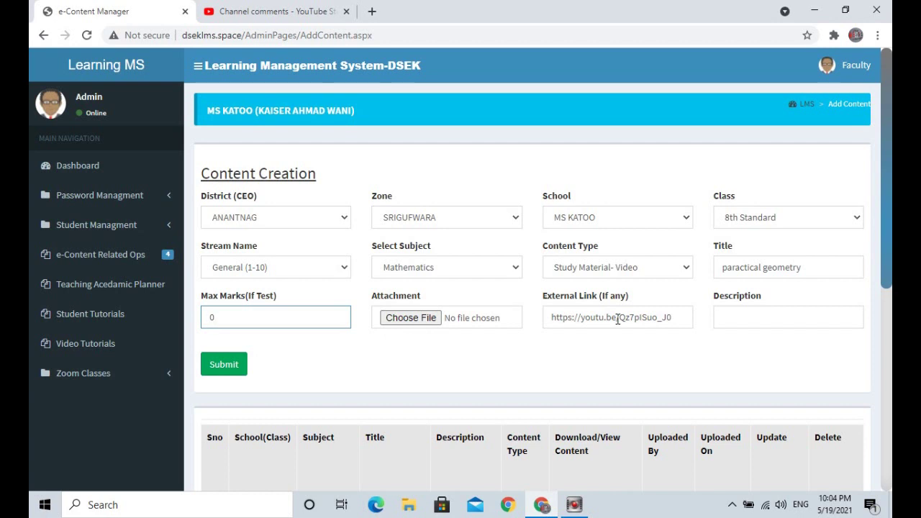
{"action": "left_click_drag", "start_coordinate": [620, 319], "coordinate": [551, 327]}
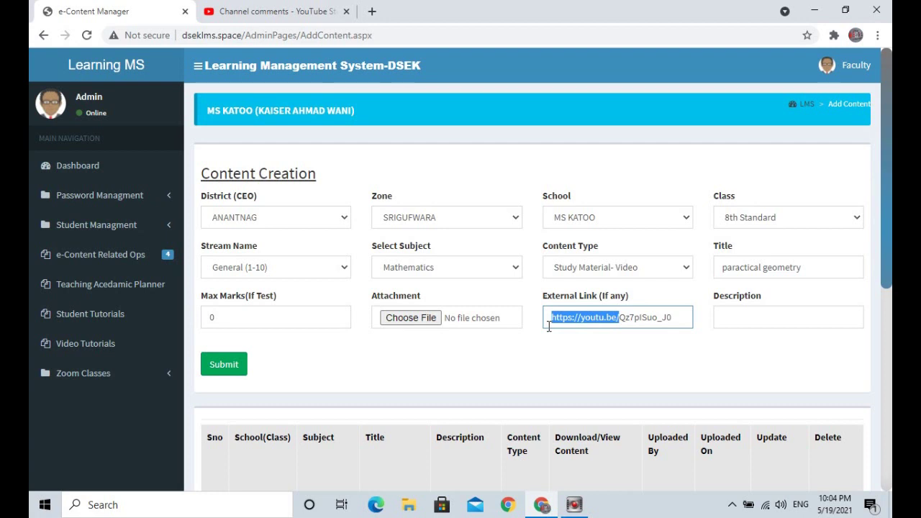
{"action": "key", "text": "BackSpace"}
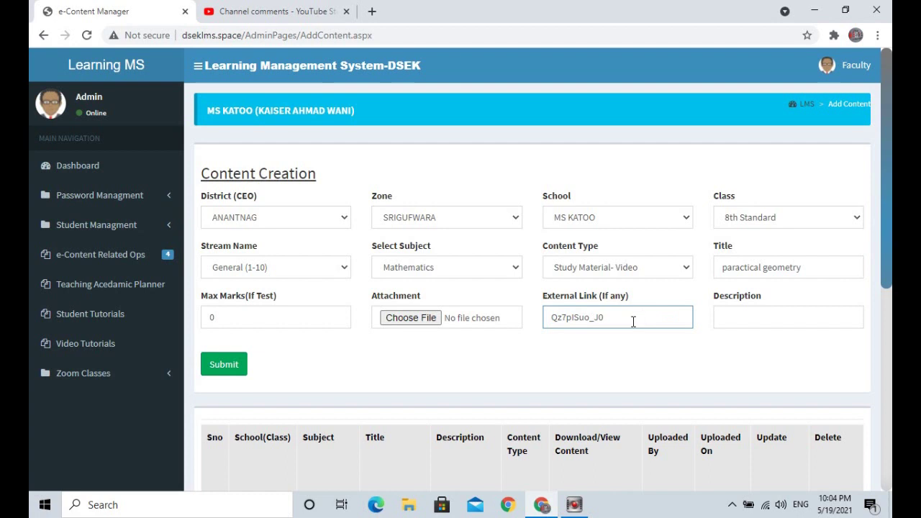
Enter the description "q4." and submit the practical geometry video content.
{"action": "left_click", "coordinate": [771, 317]}
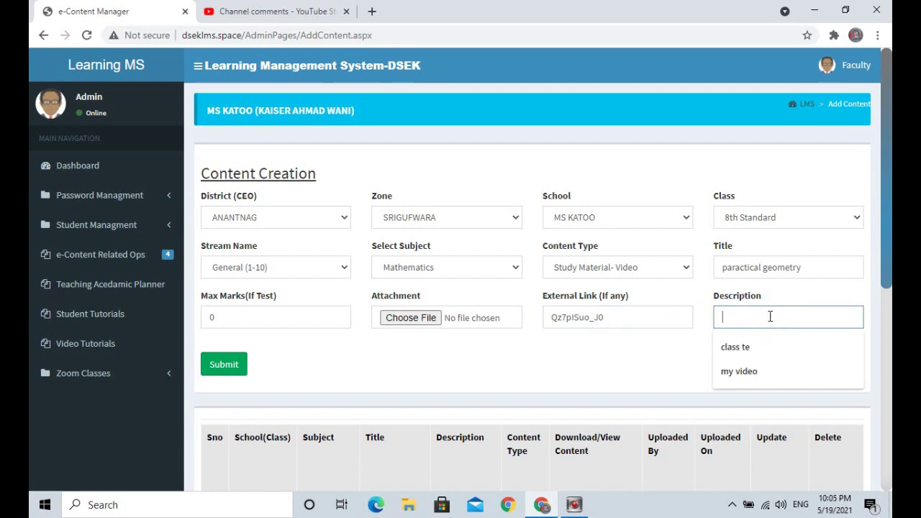
{"action": "type", "text": "q"}
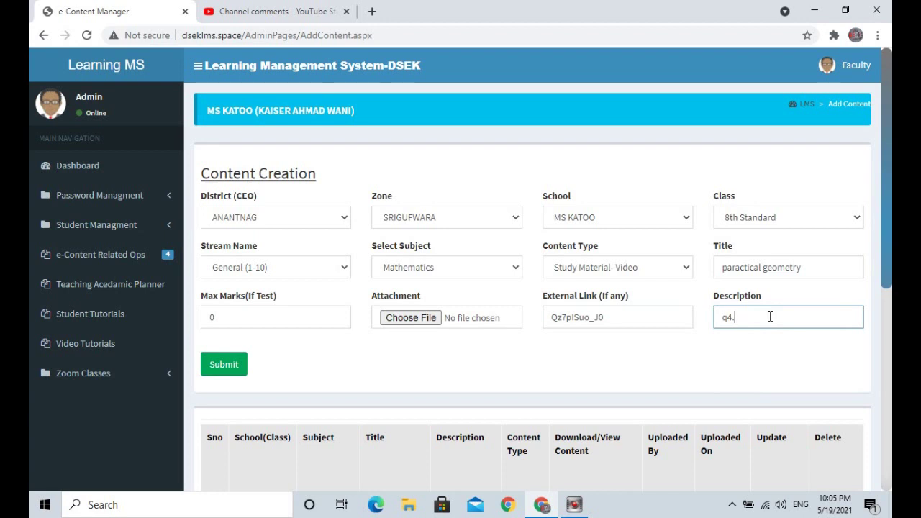
{"action": "type", "text": "4."}
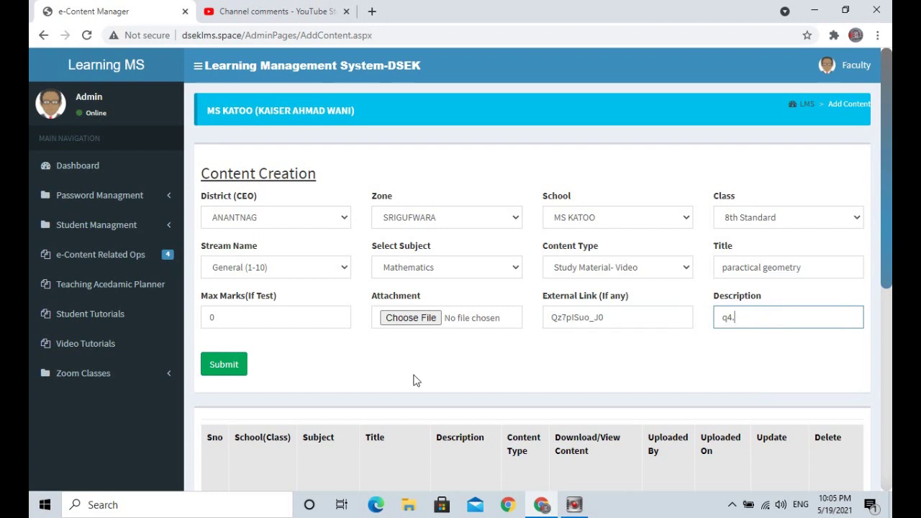
{"action": "left_click", "coordinate": [224, 366]}
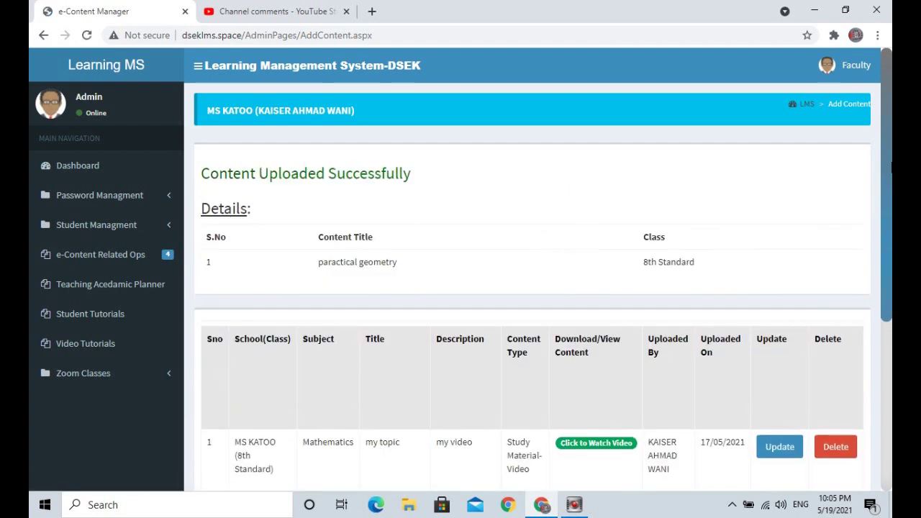
Review the upload details and the list of uploaded content below them.
{"action": "left_click_drag", "start_coordinate": [887, 167], "coordinate": [890, 224]}
{"action": "scroll", "coordinate": [635, 298], "scroll_direction": "down", "scroll_amount": 2}
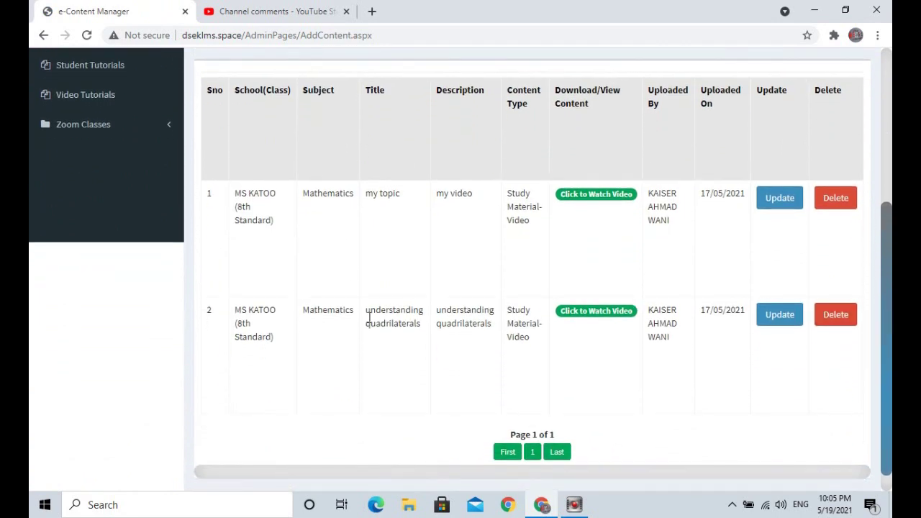
{"action": "left_click_drag", "start_coordinate": [885, 274], "coordinate": [866, 135]}
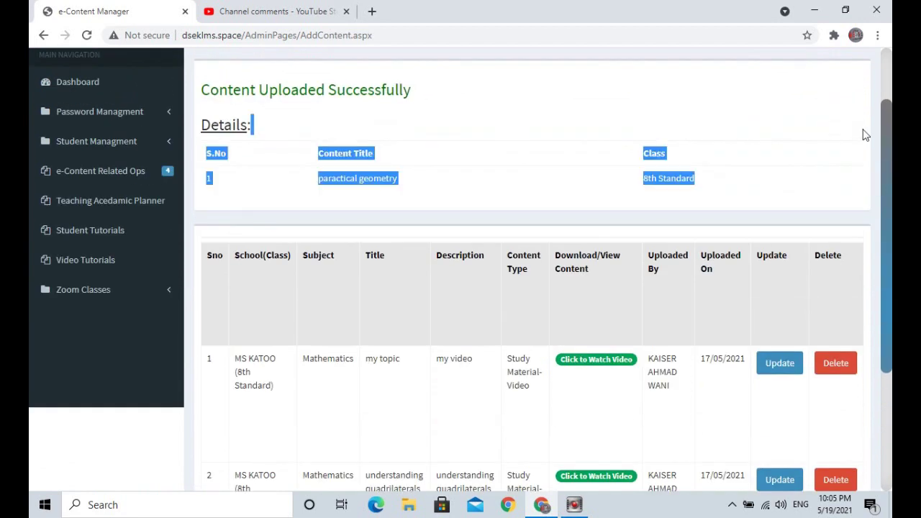
{"action": "scroll", "coordinate": [884, 133], "scroll_direction": "up", "scroll_amount": 1}
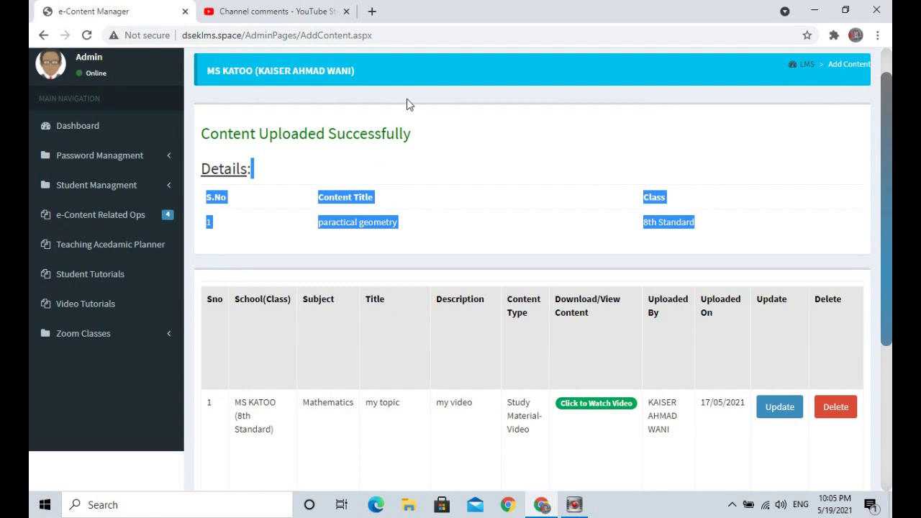
{"action": "left_click", "coordinate": [417, 123]}
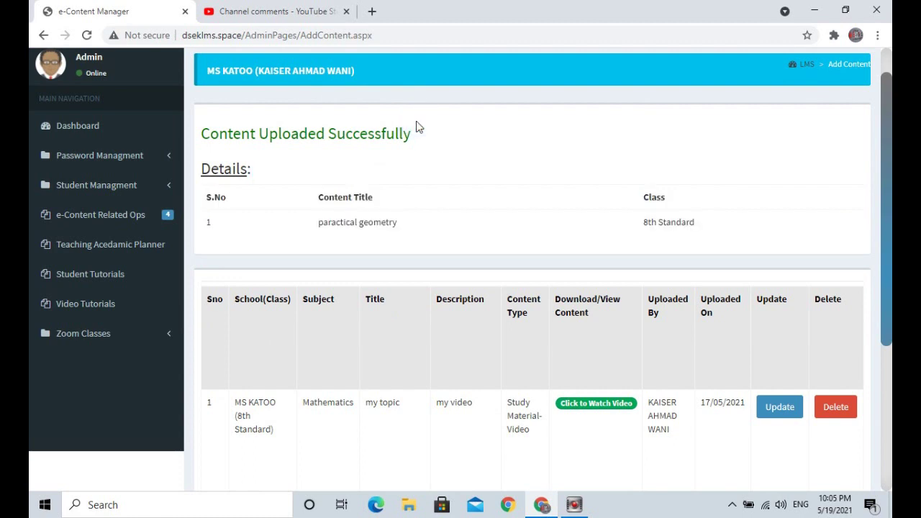
{"action": "scroll", "coordinate": [886, 66], "scroll_direction": "up", "scroll_amount": 1}
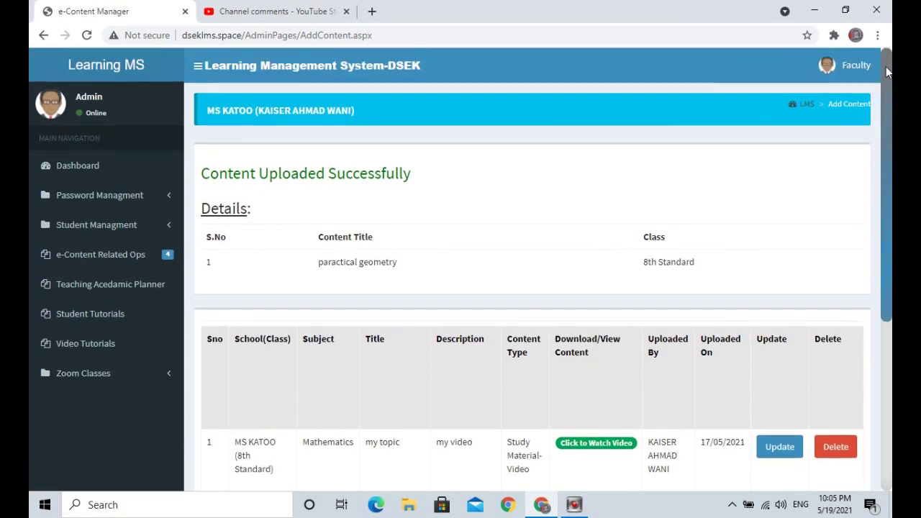
Open a blank Content Creation form and set the school to MS KATOO.
{"action": "left_click", "coordinate": [115, 256]}
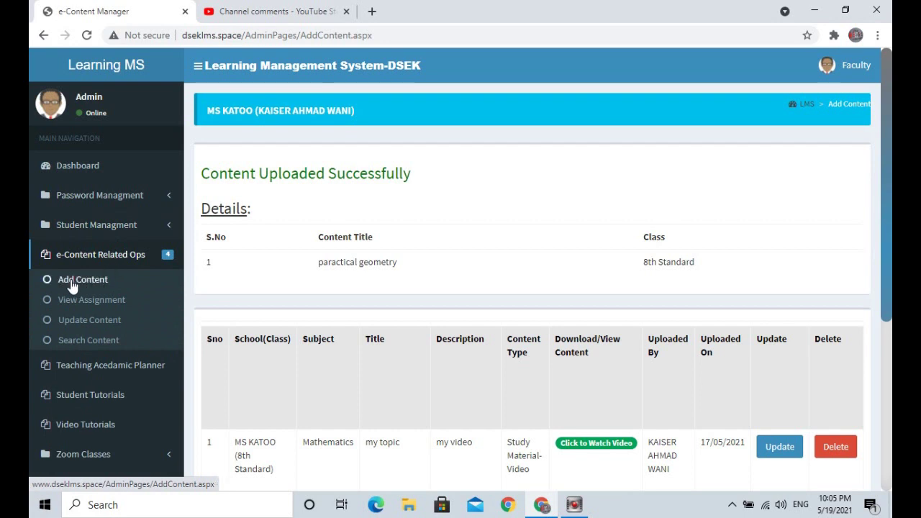
{"action": "left_click", "coordinate": [70, 285]}
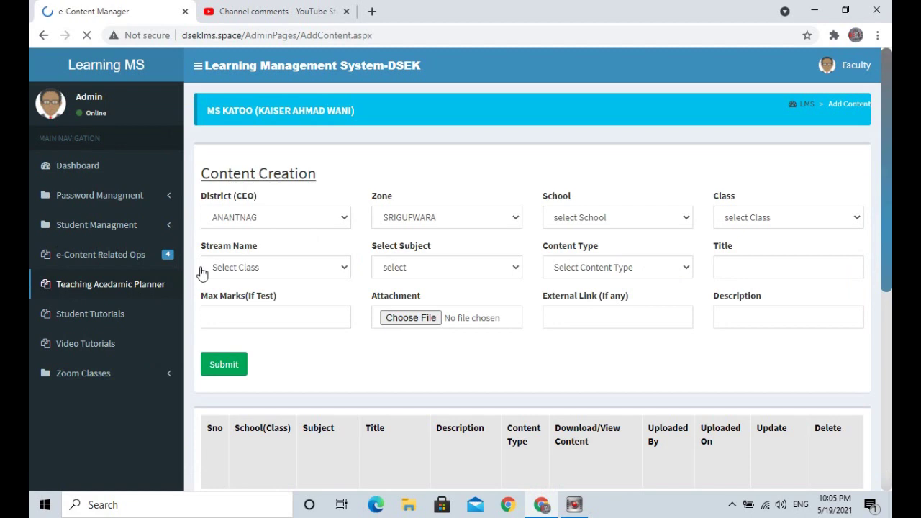
{"action": "left_click", "coordinate": [588, 219]}
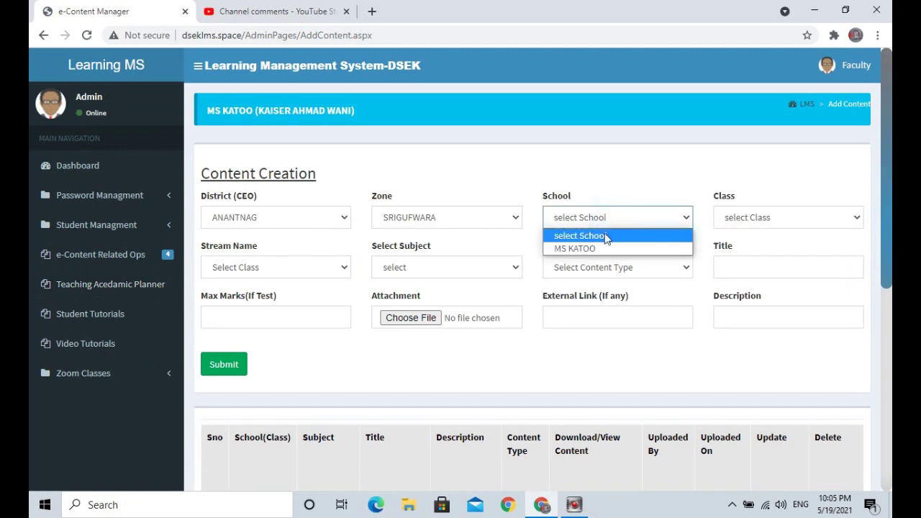
{"action": "left_click", "coordinate": [602, 247]}
Try to set the class to 8th Standard for the new content.
{"action": "left_click", "coordinate": [782, 220]}
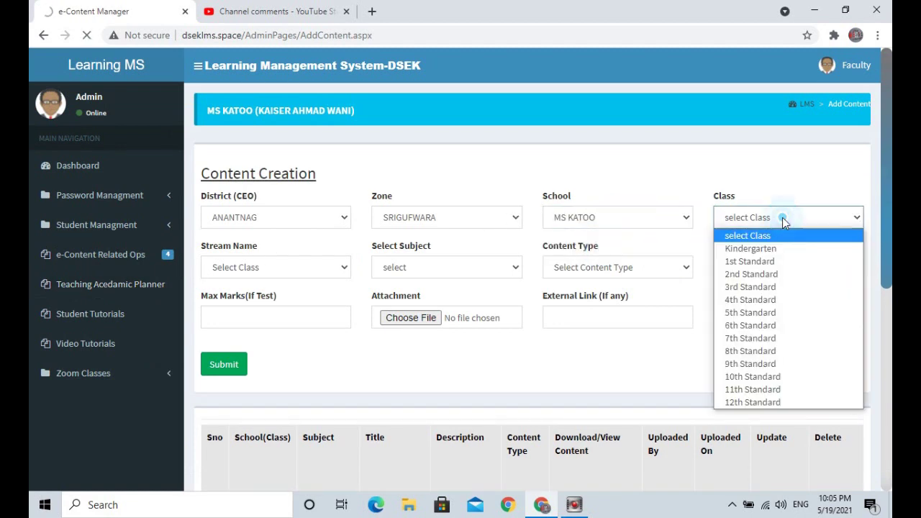
{"action": "left_click", "coordinate": [759, 264]}
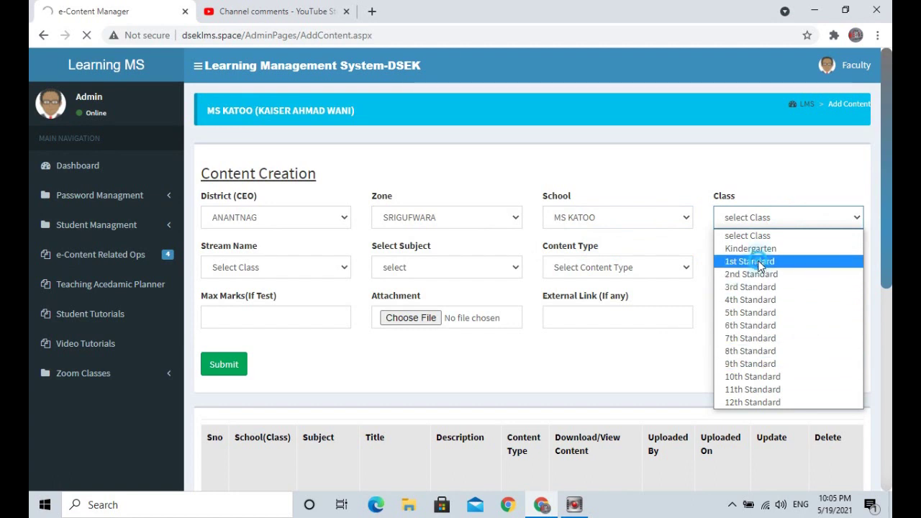
{"action": "left_click", "coordinate": [784, 218]}
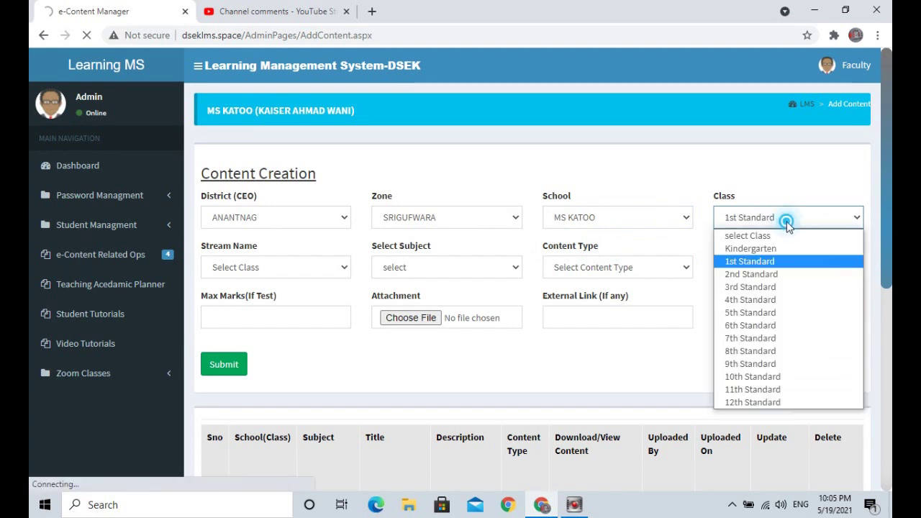
{"action": "left_click", "coordinate": [756, 350]}
{"action": "left_click", "coordinate": [311, 273]}
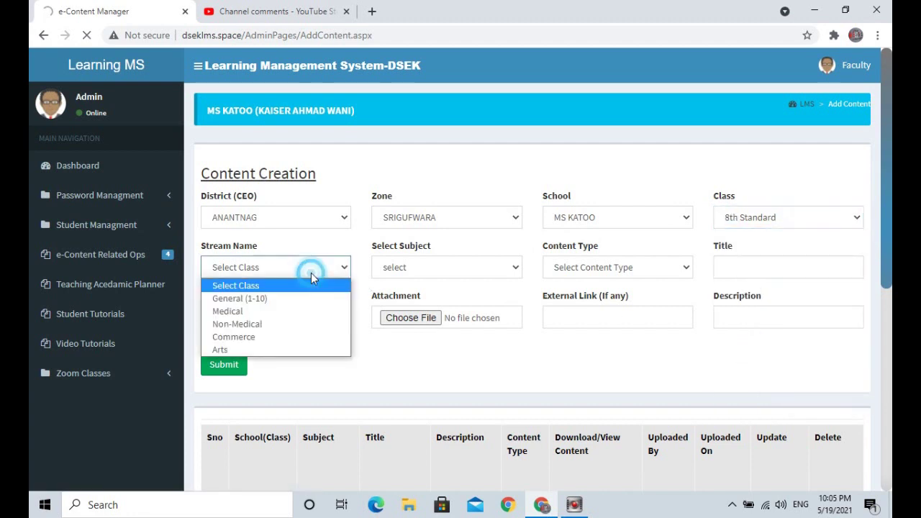
{"action": "left_click", "coordinate": [309, 282]}
Set the stream to General (1-10) and the subject to English.
{"action": "left_click", "coordinate": [301, 272]}
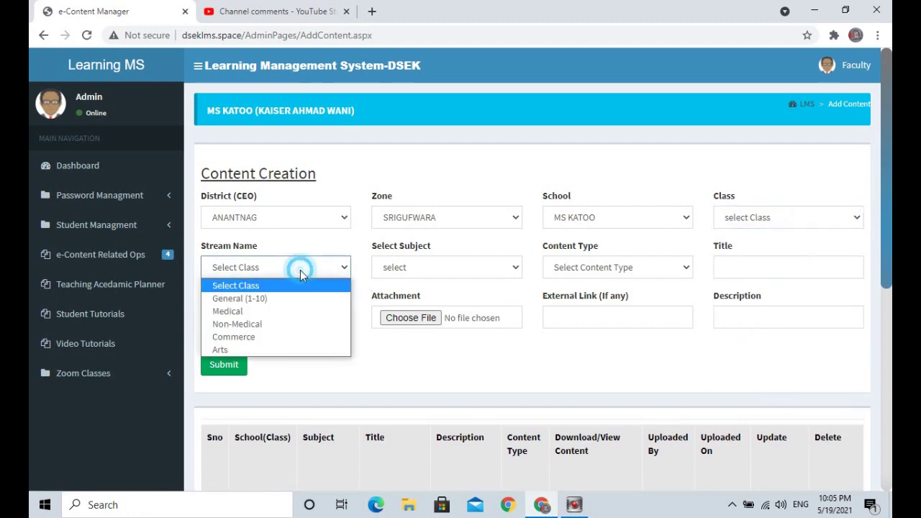
{"action": "left_click", "coordinate": [296, 300]}
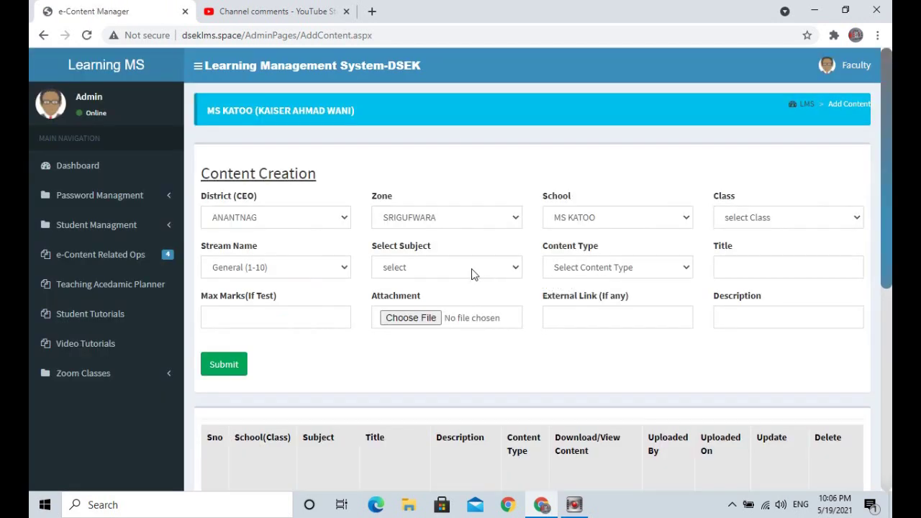
{"action": "left_click", "coordinate": [472, 269]}
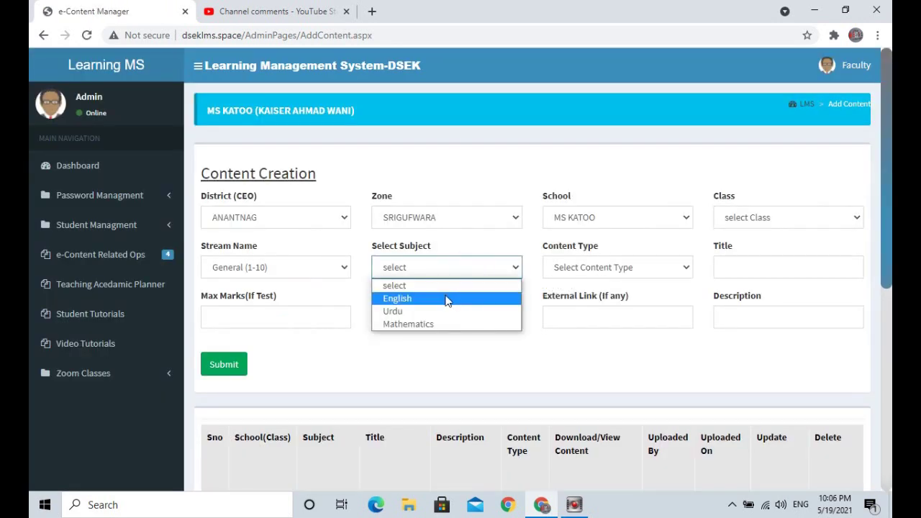
{"action": "left_click", "coordinate": [430, 324]}
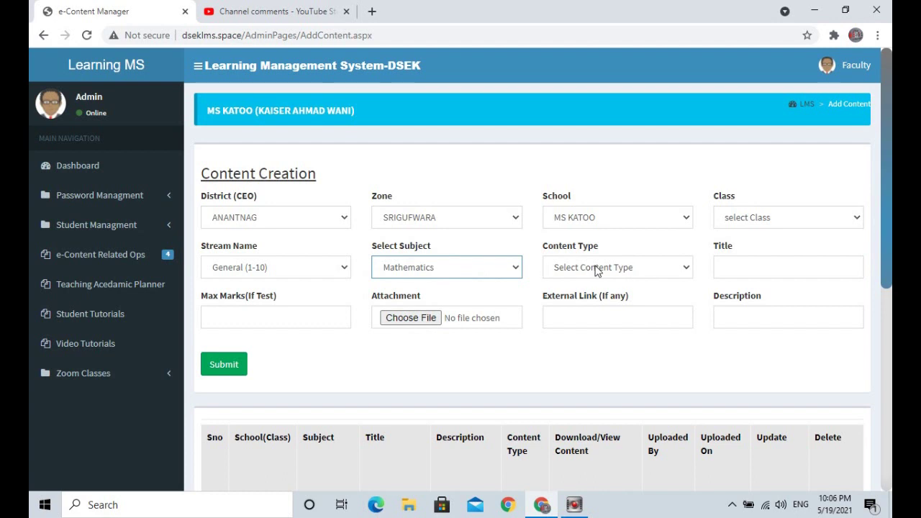
{"action": "left_click", "coordinate": [509, 268]}
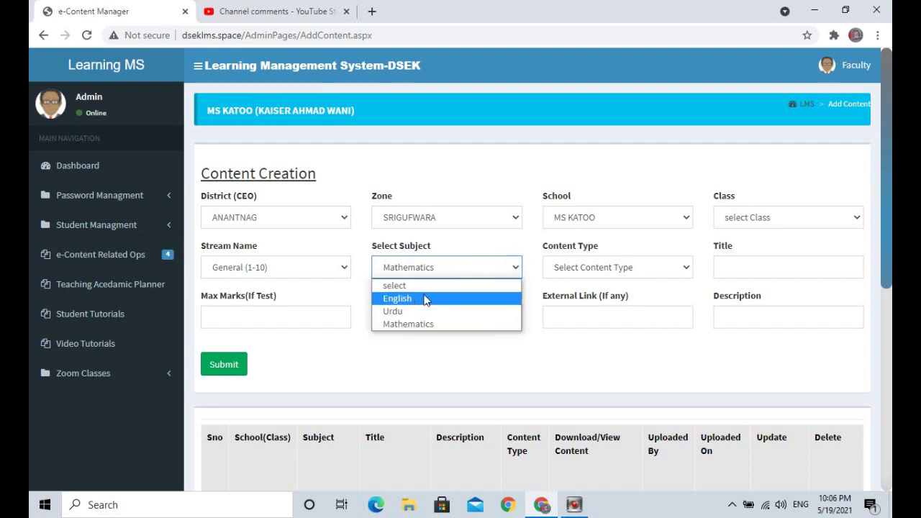
{"action": "left_click", "coordinate": [423, 298]}
Set the content type to Assignment and enter the title "class test".
{"action": "left_click", "coordinate": [645, 271]}
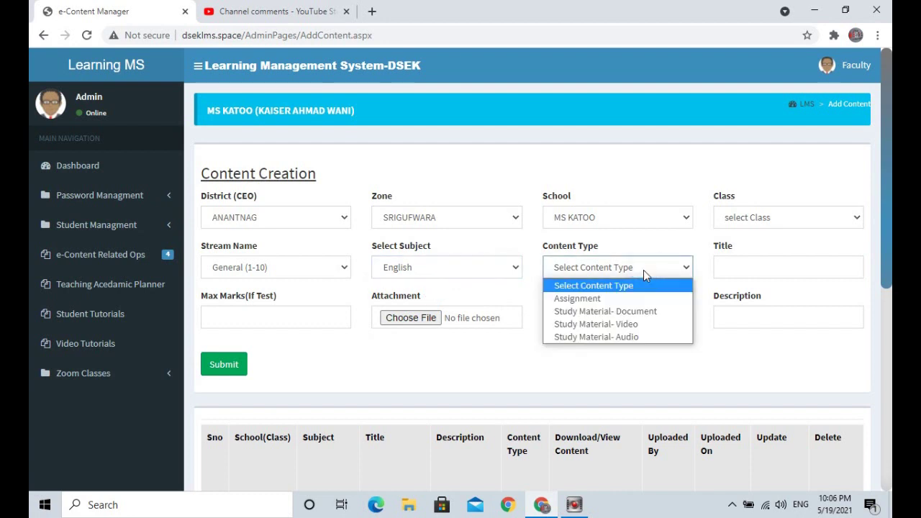
{"action": "left_click", "coordinate": [597, 303]}
{"action": "left_click", "coordinate": [745, 266]}
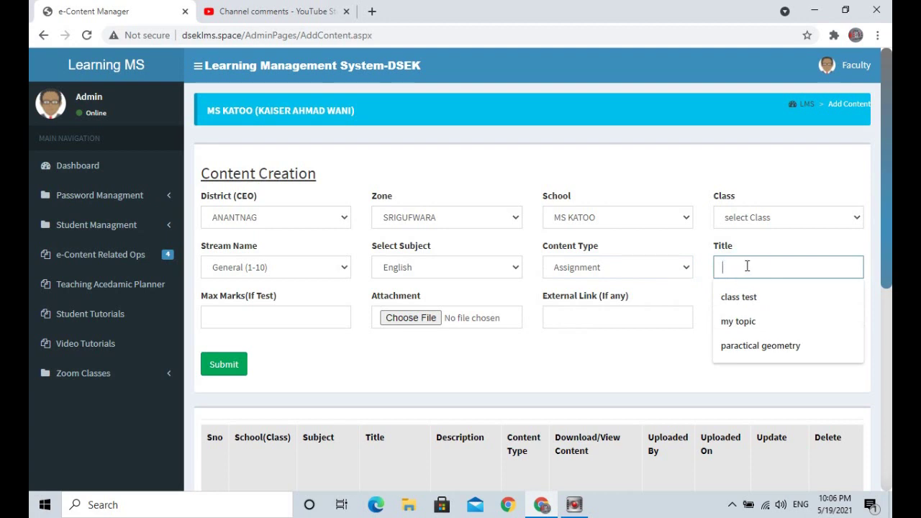
{"action": "type", "text": "class test"}
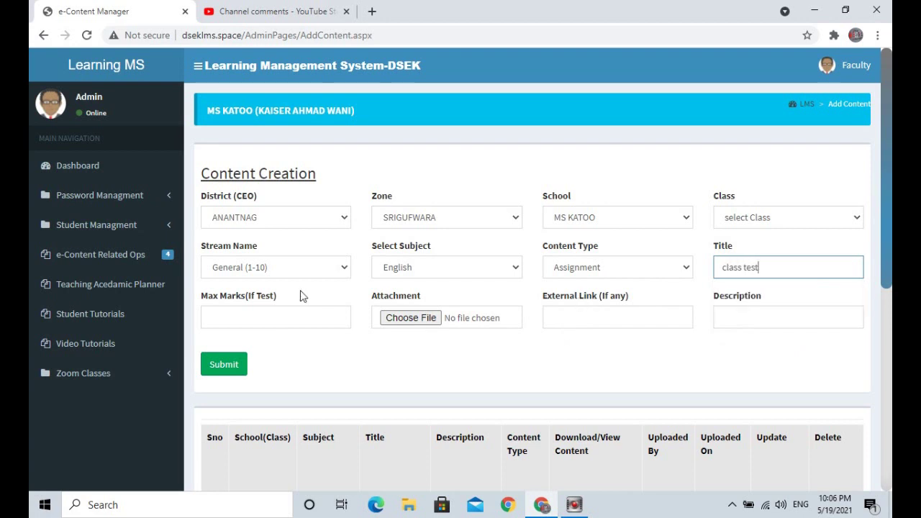
Set the maximum marks of the class test to 10.
{"action": "left_click", "coordinate": [285, 311]}
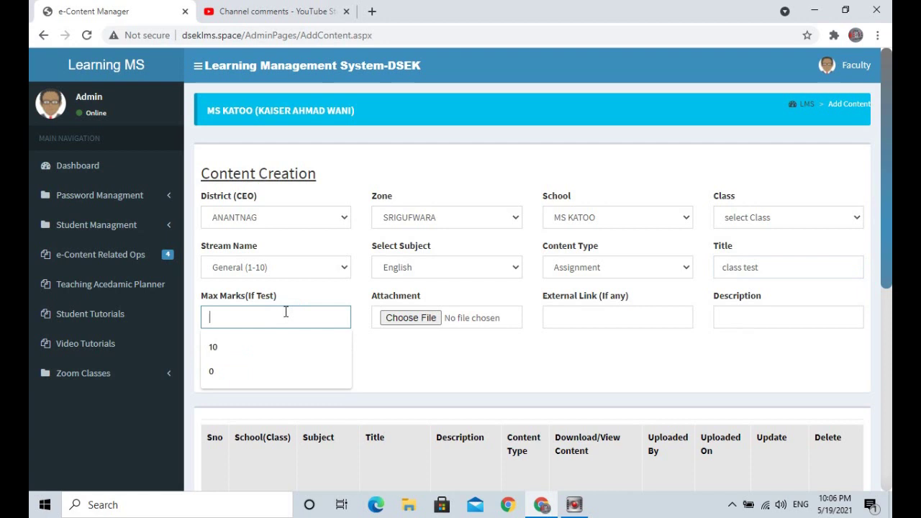
{"action": "type", "text": "10"}
{"action": "left_click", "coordinate": [334, 356]}
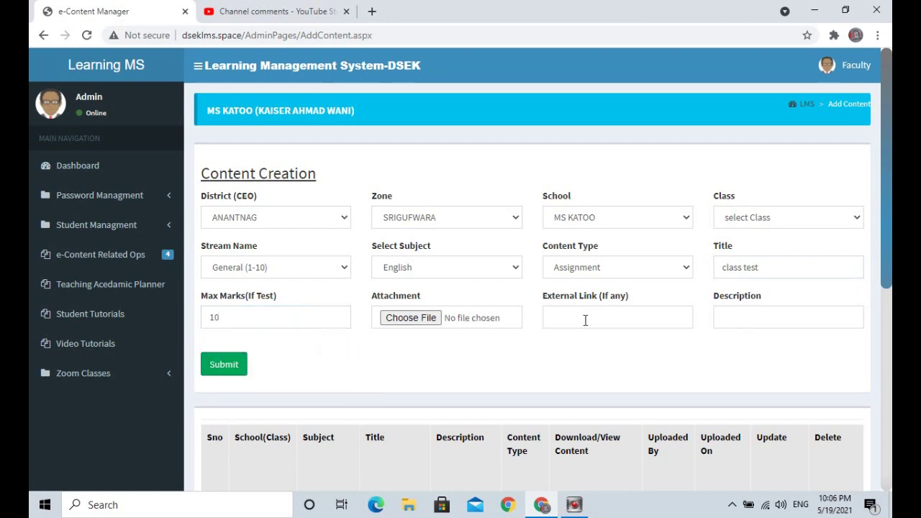
Attach the DEMO ASSIGNMENT PDF from the Desktop folder and try to submit the assignment.
{"action": "left_click", "coordinate": [415, 321]}
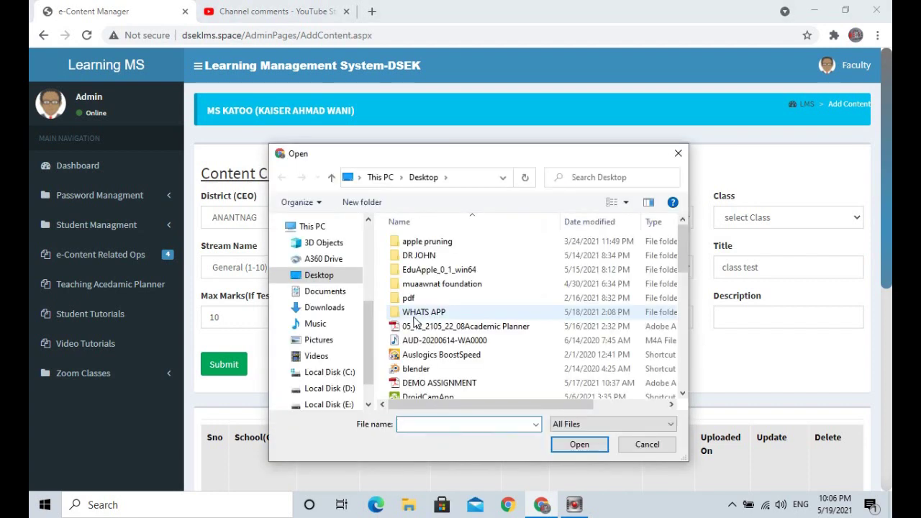
{"action": "left_click", "coordinate": [328, 277]}
{"action": "scroll", "coordinate": [590, 288], "scroll_direction": "down", "scroll_amount": 3}
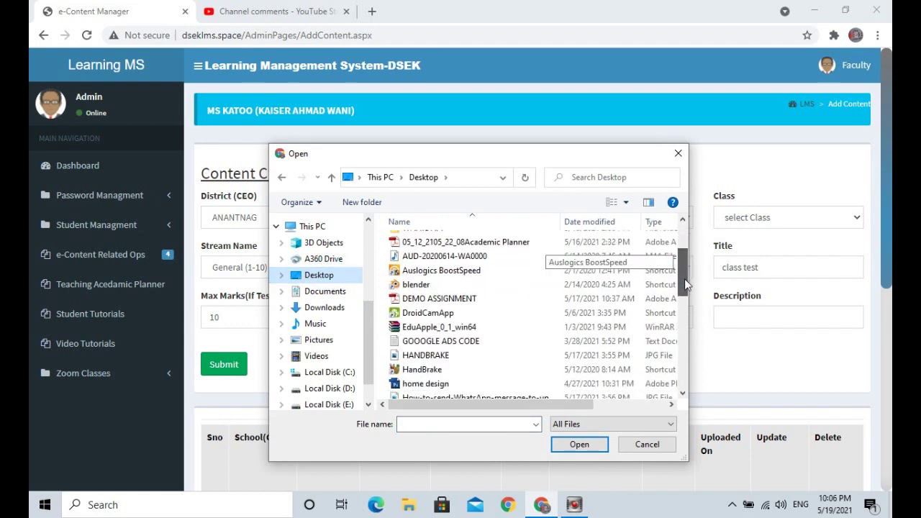
{"action": "left_click_drag", "start_coordinate": [687, 302], "coordinate": [684, 284]}
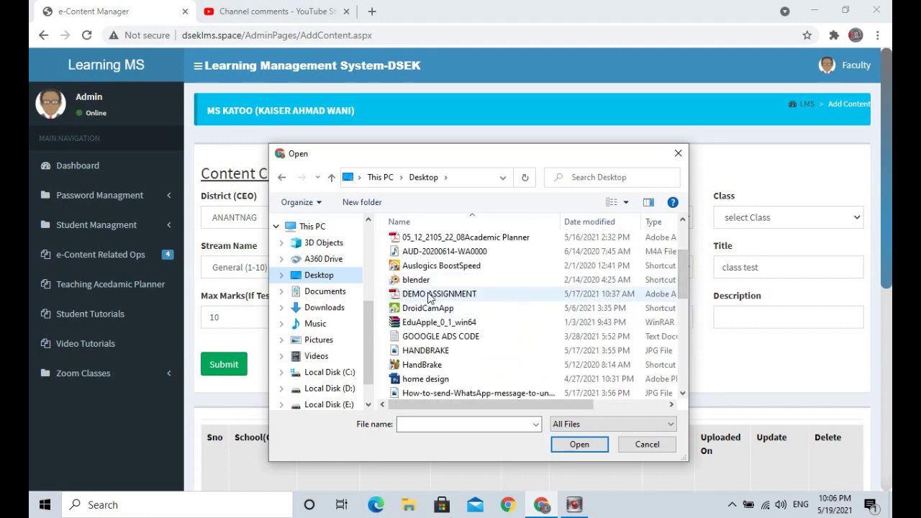
{"action": "left_click", "coordinate": [428, 295]}
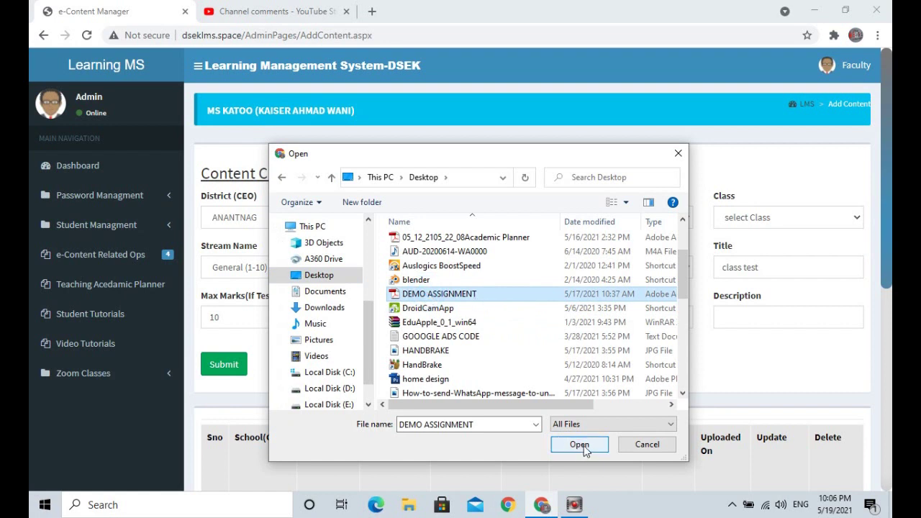
{"action": "scroll", "coordinate": [682, 259], "scroll_direction": "up", "scroll_amount": 2}
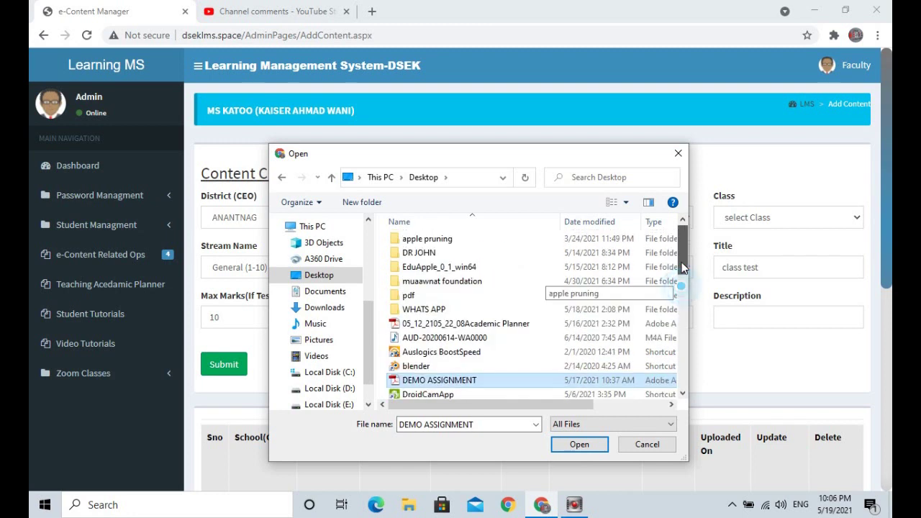
{"action": "scroll", "coordinate": [681, 257], "scroll_direction": "down", "scroll_amount": 3}
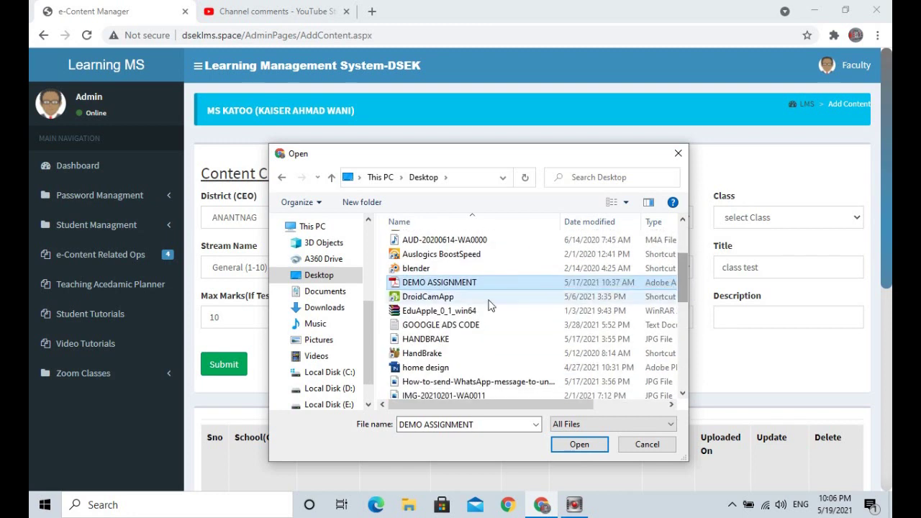
{"action": "left_click", "coordinate": [474, 282]}
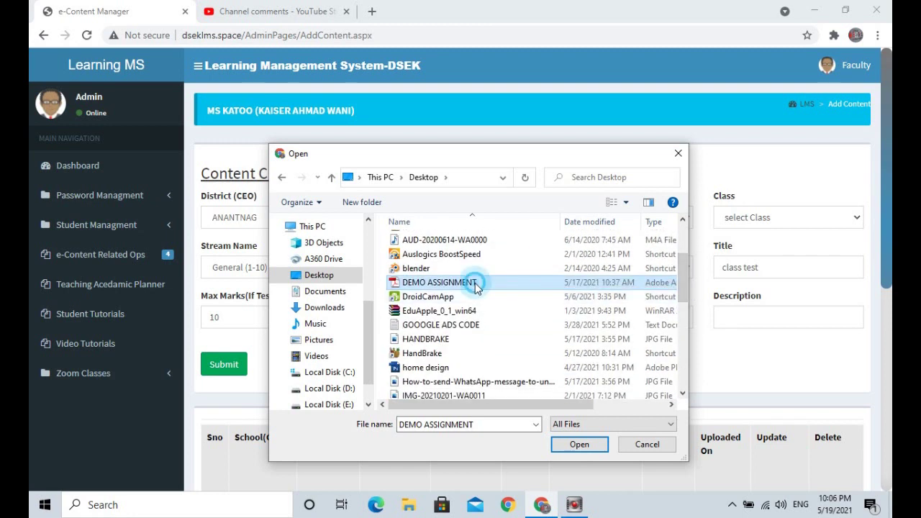
{"action": "left_click", "coordinate": [578, 444]}
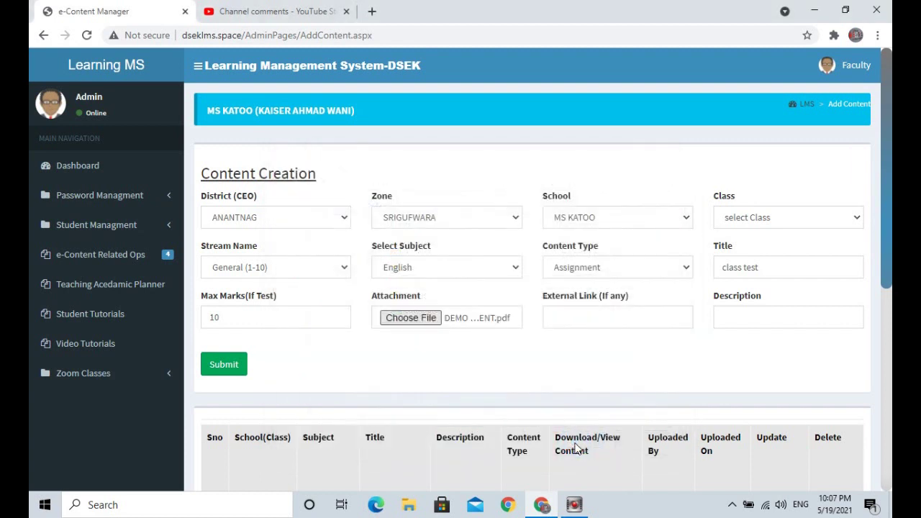
{"action": "left_click", "coordinate": [235, 370]}
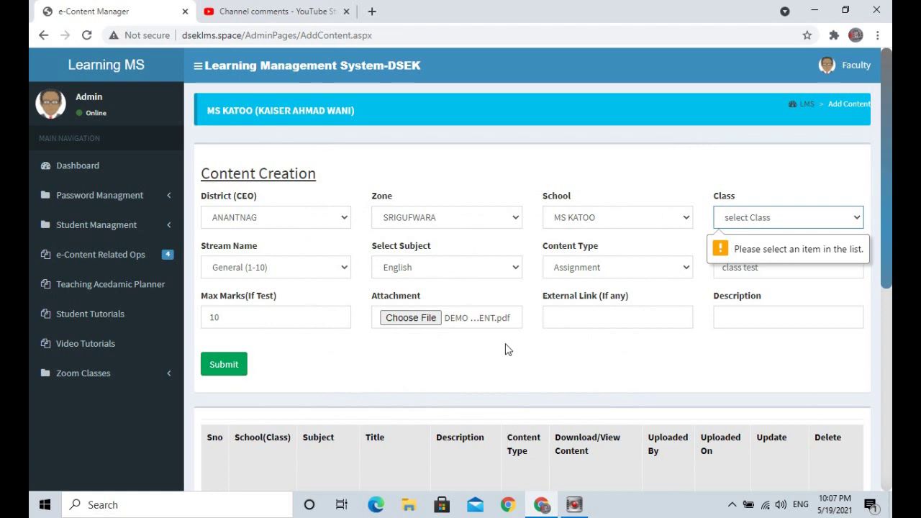
Set the class to 8th Standard and try to submit the assignment.
{"action": "left_click", "coordinate": [809, 215]}
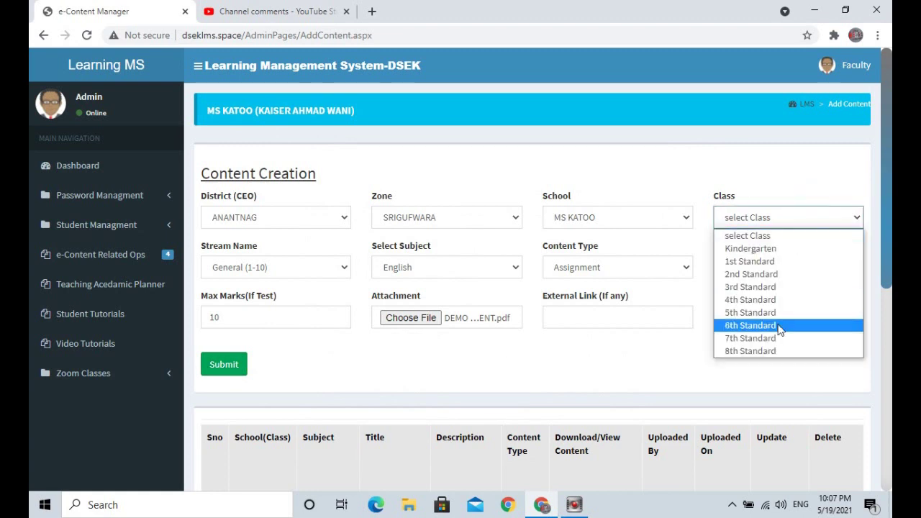
{"action": "left_click", "coordinate": [765, 350]}
{"action": "left_click", "coordinate": [239, 365]}
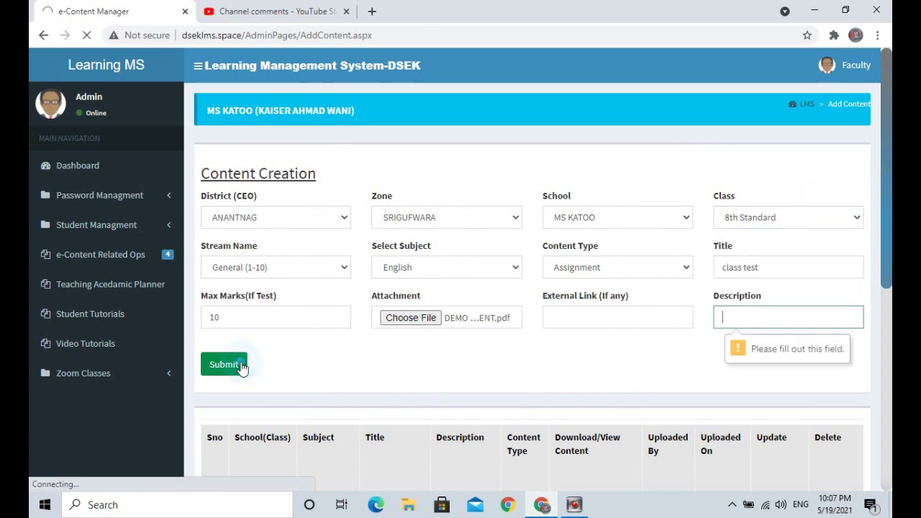
Enter "class test" as the assignment's description and submit the content form.
{"action": "left_click", "coordinate": [728, 323]}
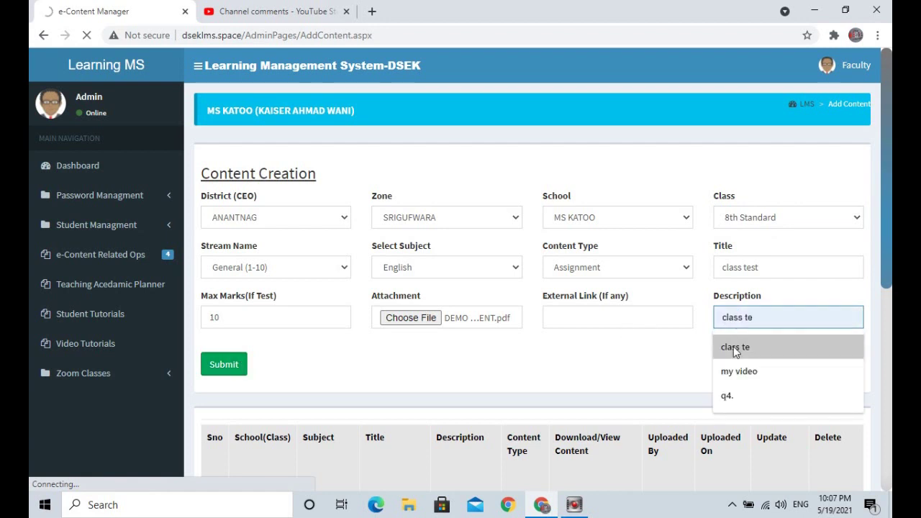
{"action": "left_click", "coordinate": [734, 347]}
{"action": "type", "text": "st"}
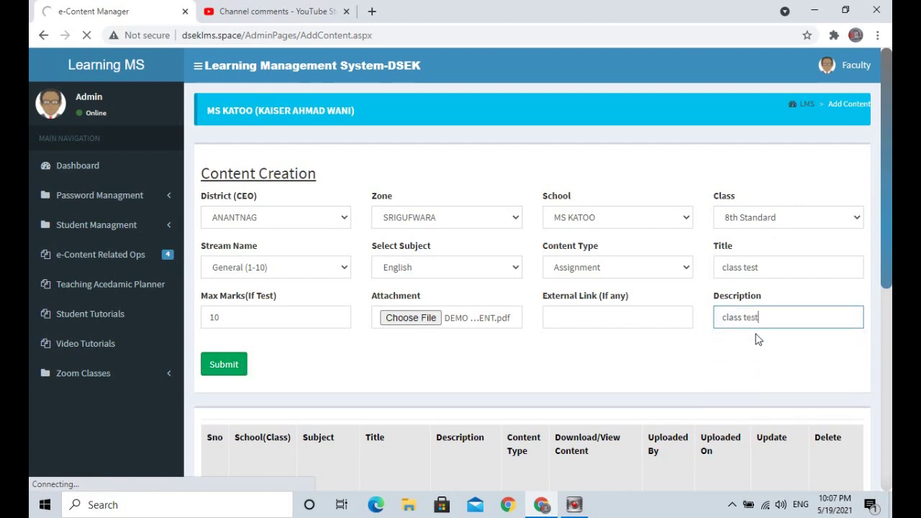
{"action": "left_click", "coordinate": [233, 371]}
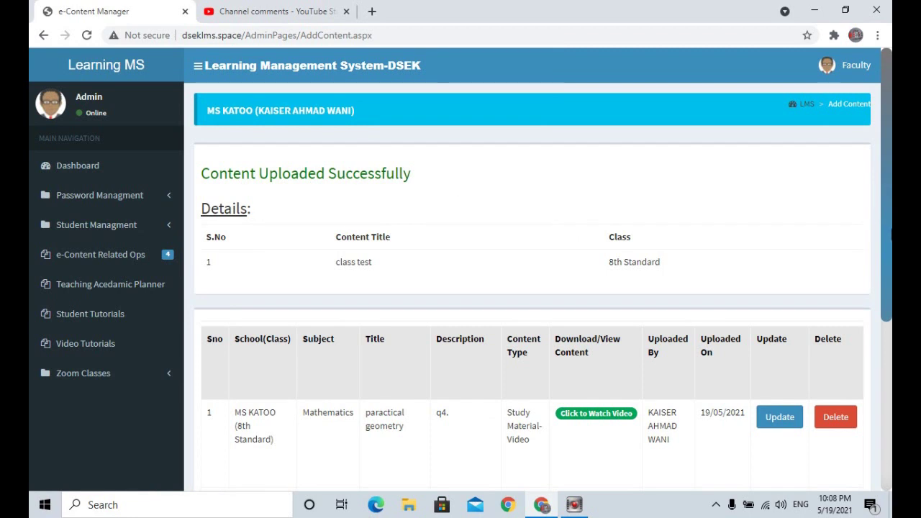
Look over the uploaded content list and sign out of the faculty account.
{"action": "left_click_drag", "start_coordinate": [889, 231], "coordinate": [877, 263]}
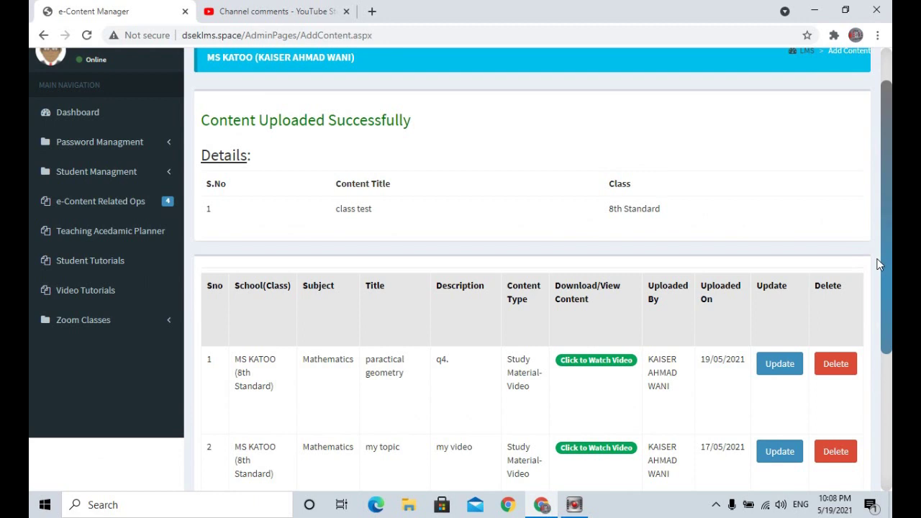
{"action": "left_click_drag", "start_coordinate": [878, 259], "coordinate": [889, 216]}
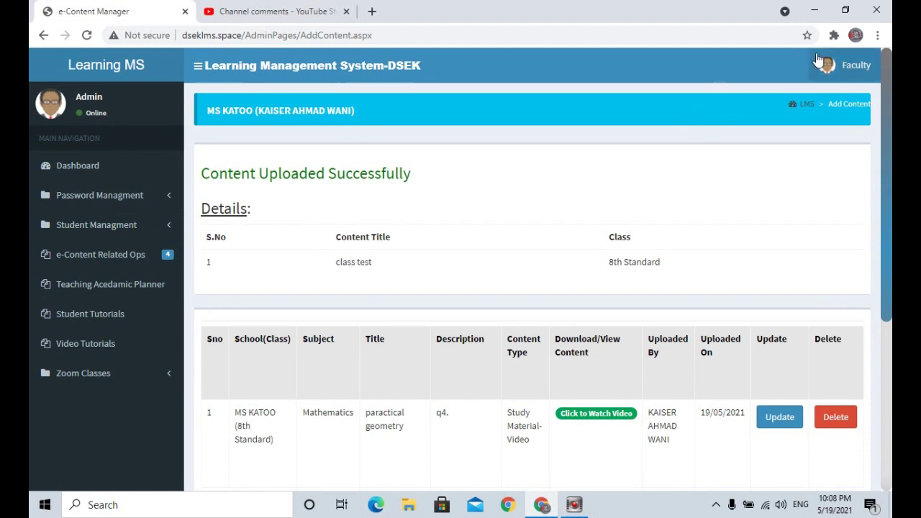
{"action": "left_click", "coordinate": [857, 62]}
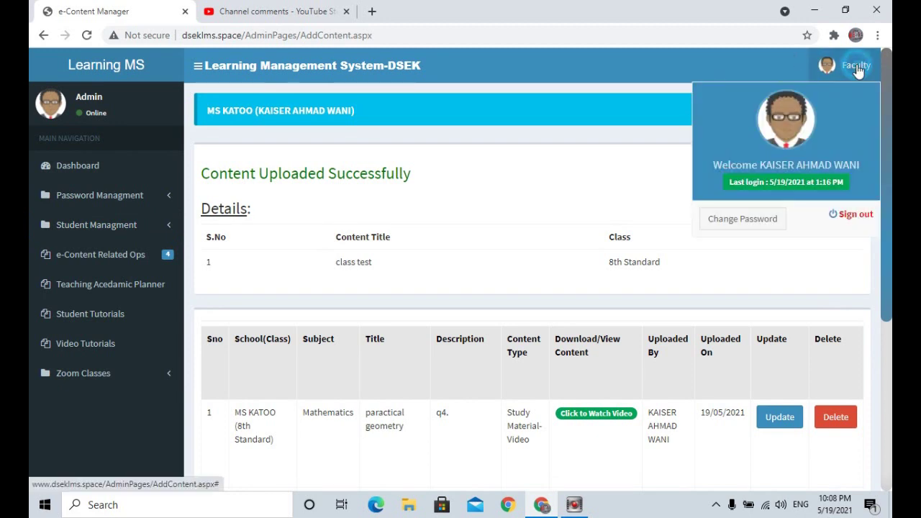
{"action": "left_click", "coordinate": [852, 216]}
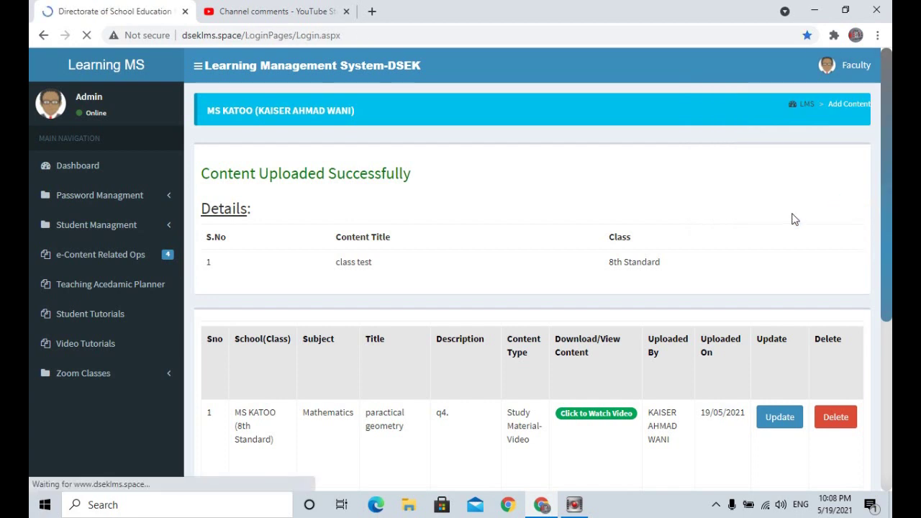
Sign in to the student account with the saved username and password.
{"action": "left_click", "coordinate": [562, 246]}
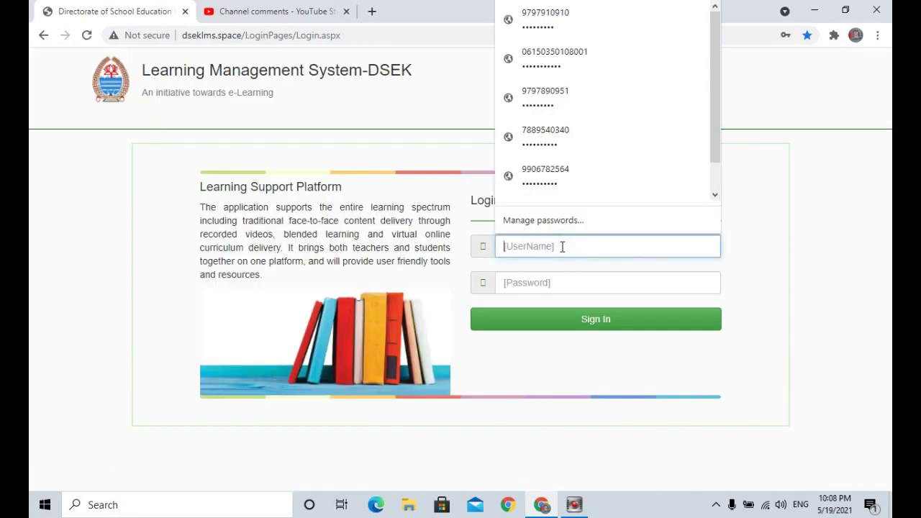
{"action": "left_click", "coordinate": [560, 58]}
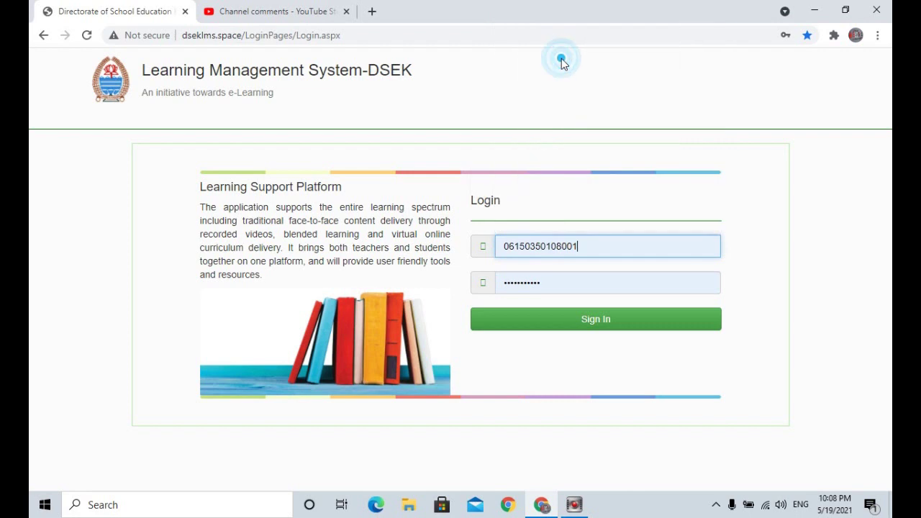
{"action": "left_click", "coordinate": [583, 338]}
{"action": "left_click", "coordinate": [583, 324]}
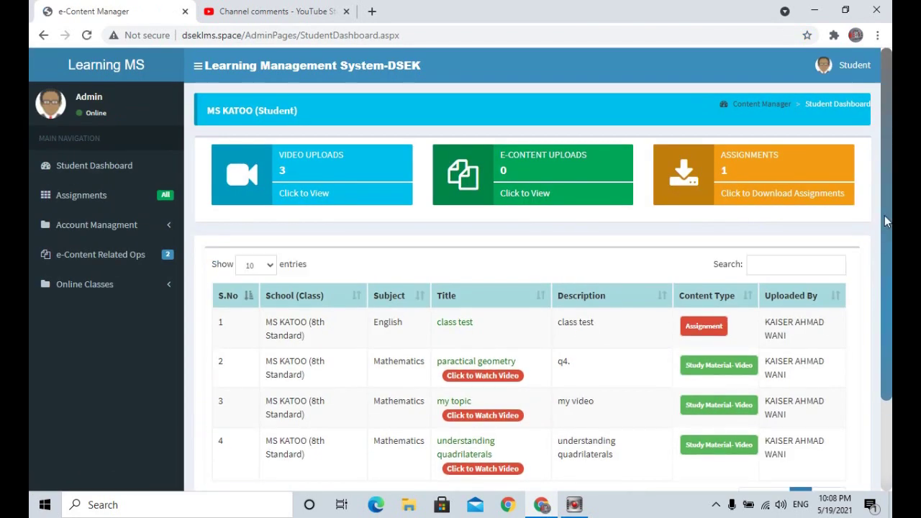
View the "paractical geometry" video page from the student dashboard's content list and return to the dashboard.
{"action": "scroll", "coordinate": [886, 222], "scroll_direction": "down", "scroll_amount": 2}
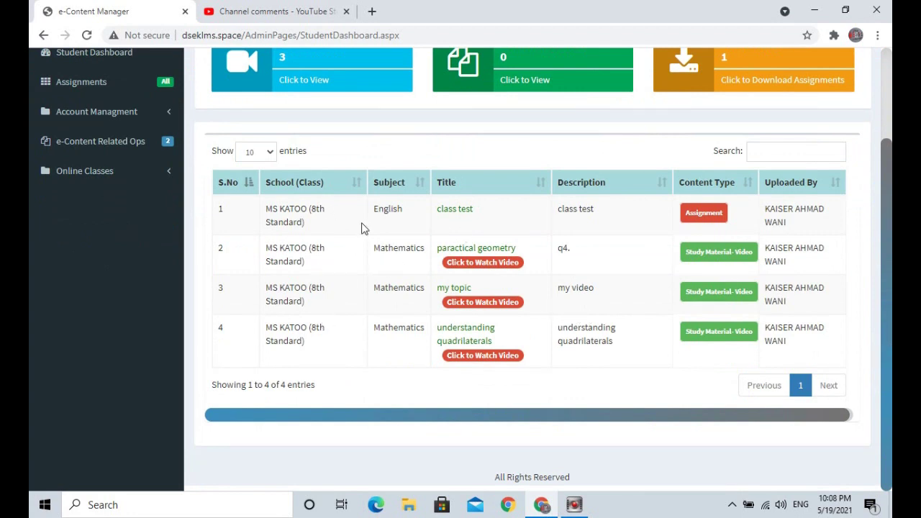
{"action": "scroll", "coordinate": [887, 220], "scroll_direction": "up", "scroll_amount": 2}
{"action": "scroll", "coordinate": [887, 220], "scroll_direction": "down", "scroll_amount": 2}
{"action": "left_click", "coordinate": [486, 264]}
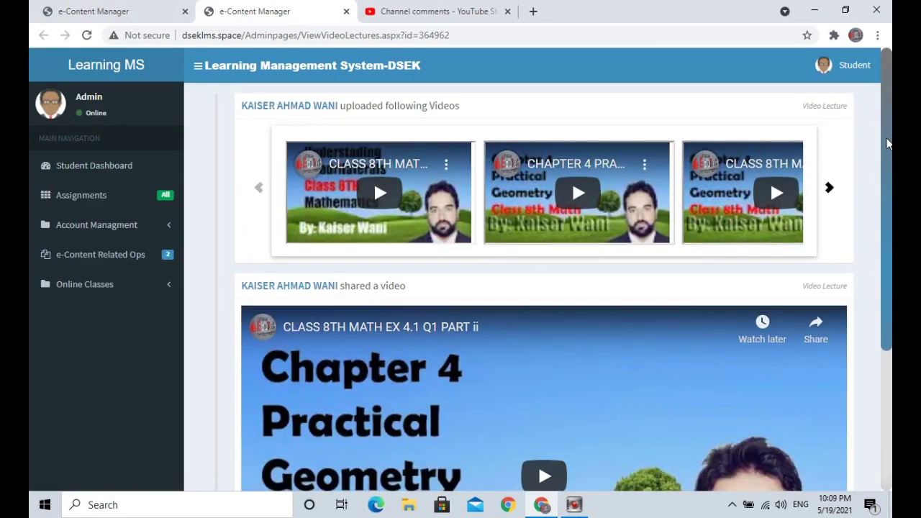
{"action": "scroll", "coordinate": [539, 375], "scroll_direction": "down", "scroll_amount": 3}
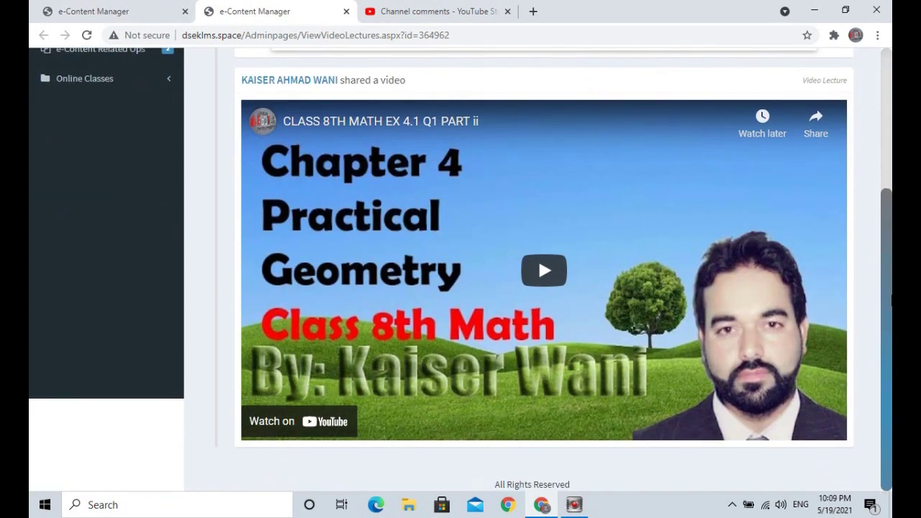
{"action": "scroll", "coordinate": [878, 191], "scroll_direction": "up", "scroll_amount": 2}
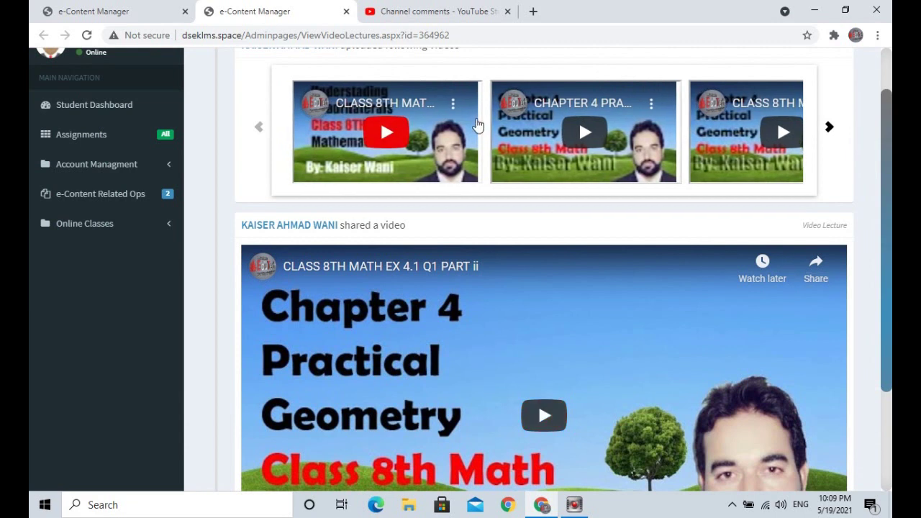
{"action": "left_click", "coordinate": [134, 19]}
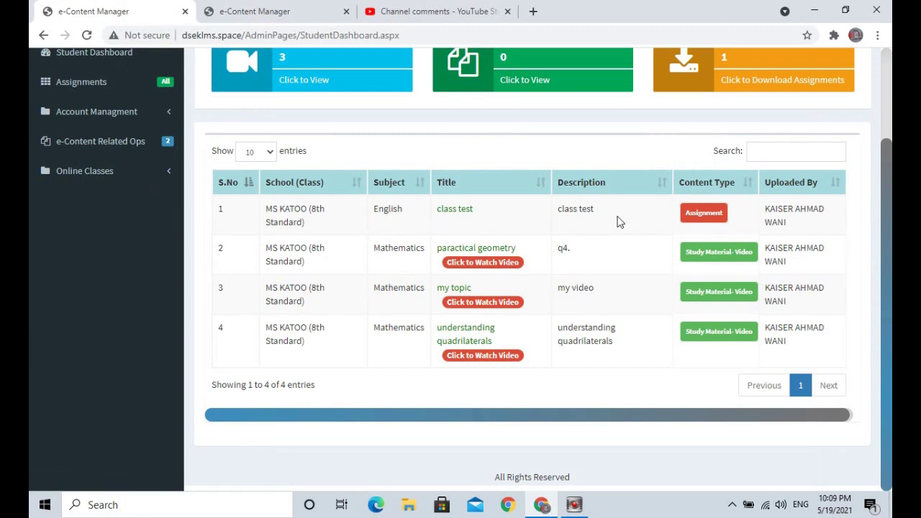
View the class test assignment's PDF from the content list and close it.
{"action": "left_click", "coordinate": [455, 210]}
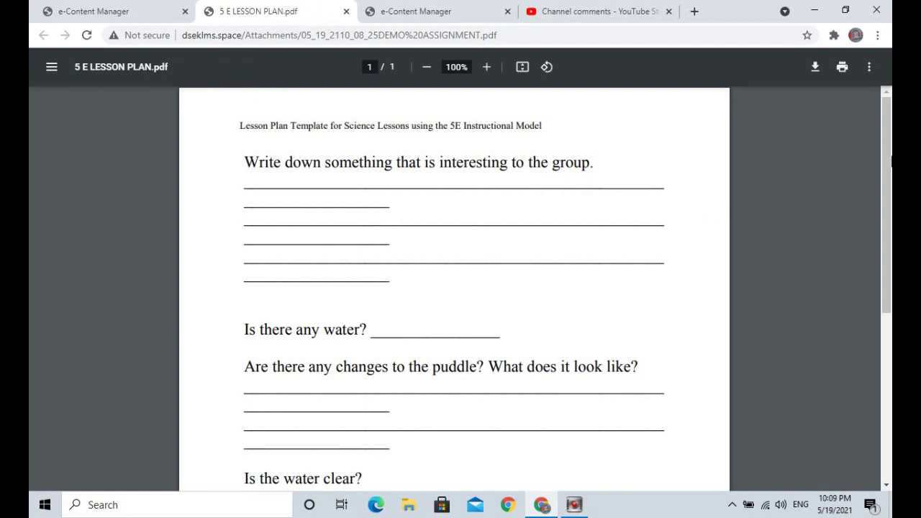
{"action": "left_click_drag", "start_coordinate": [887, 158], "coordinate": [875, 141]}
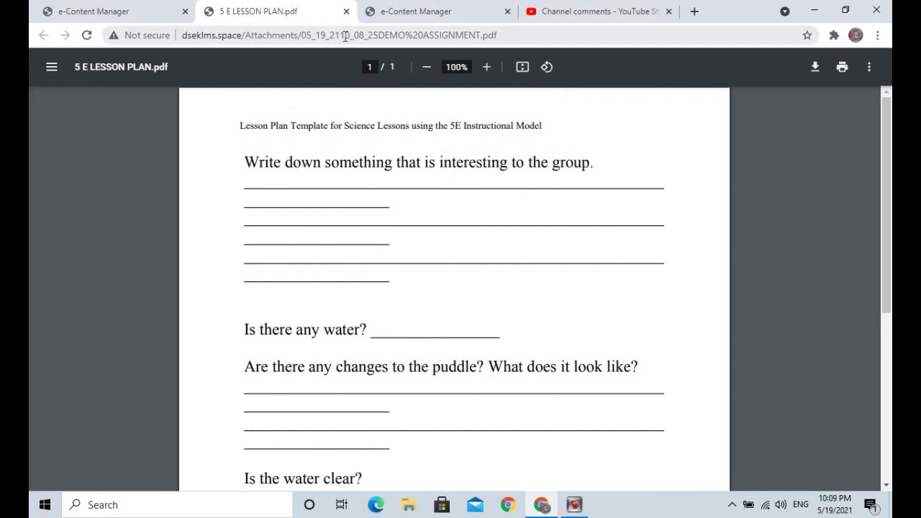
{"action": "left_click", "coordinate": [346, 11]}
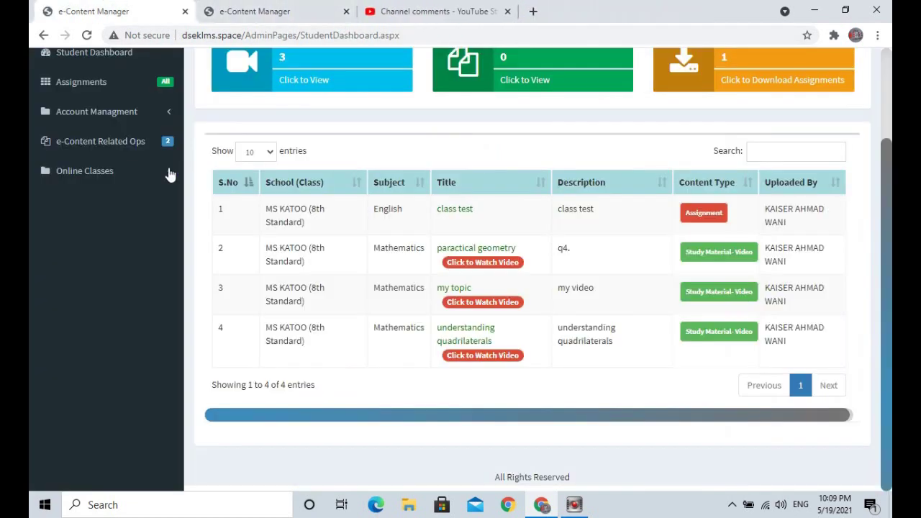
Open the student's Upload Assignments page to view the class test entry.
{"action": "scroll", "coordinate": [880, 209], "scroll_direction": "up", "scroll_amount": 1}
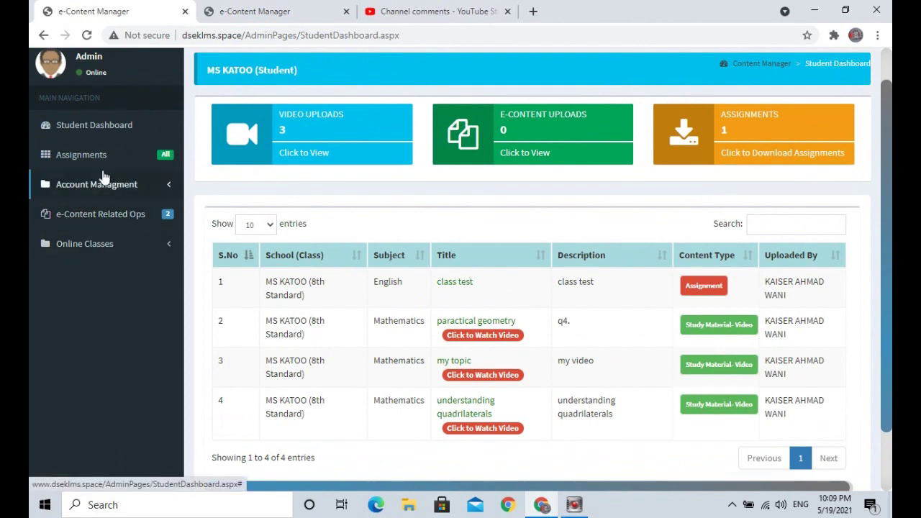
{"action": "left_click", "coordinate": [85, 158]}
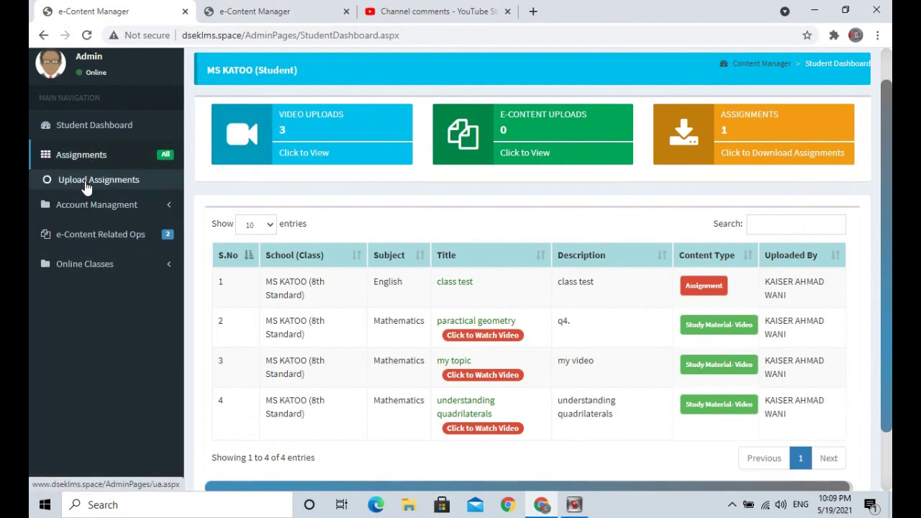
{"action": "left_click", "coordinate": [82, 182]}
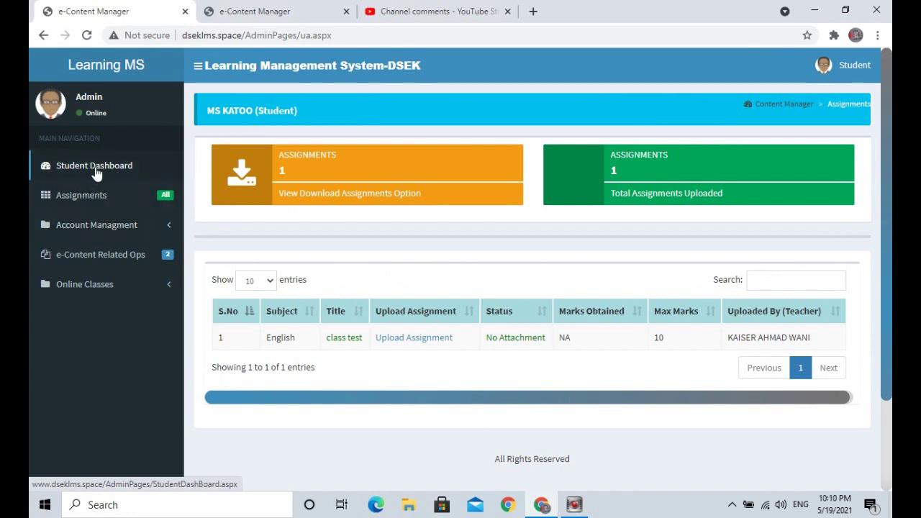
Open the teacher-wise e-content page of the teacher who uploaded the class test.
{"action": "left_click", "coordinate": [119, 255]}
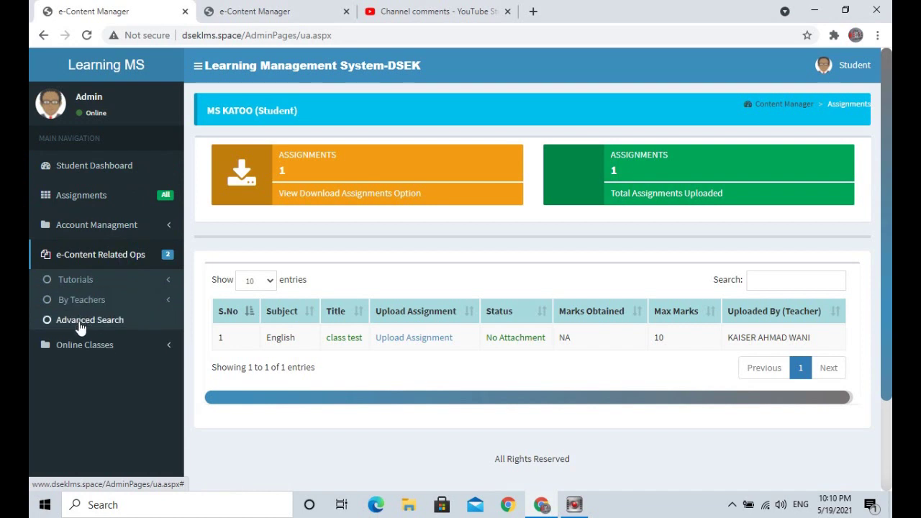
{"action": "left_click", "coordinate": [78, 283]}
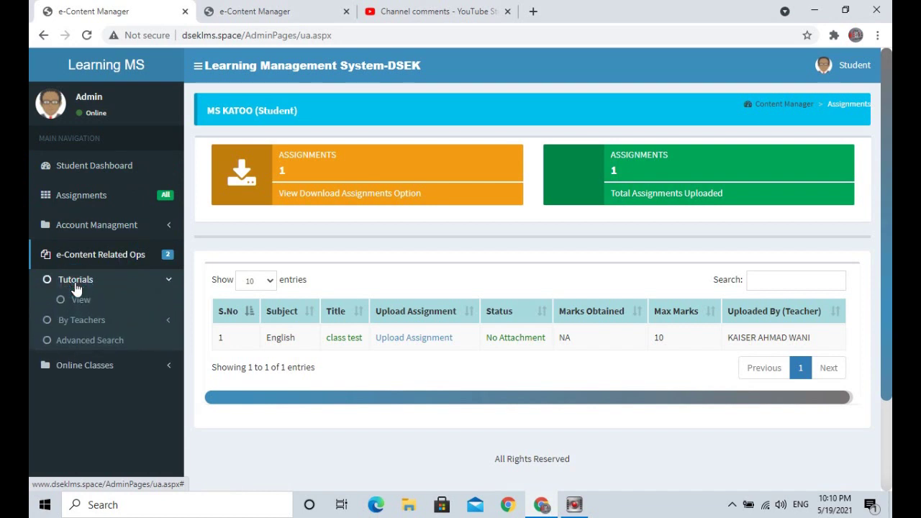
{"action": "left_click", "coordinate": [79, 320]}
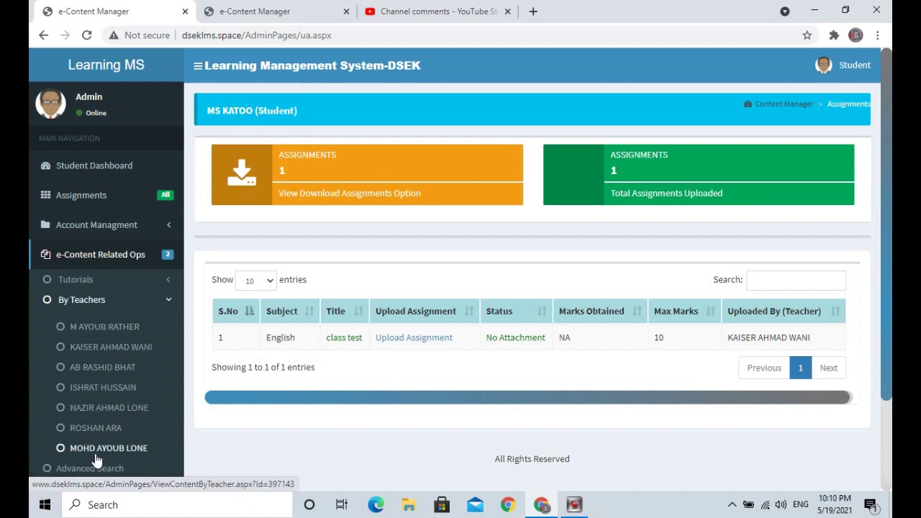
{"action": "left_click", "coordinate": [103, 351]}
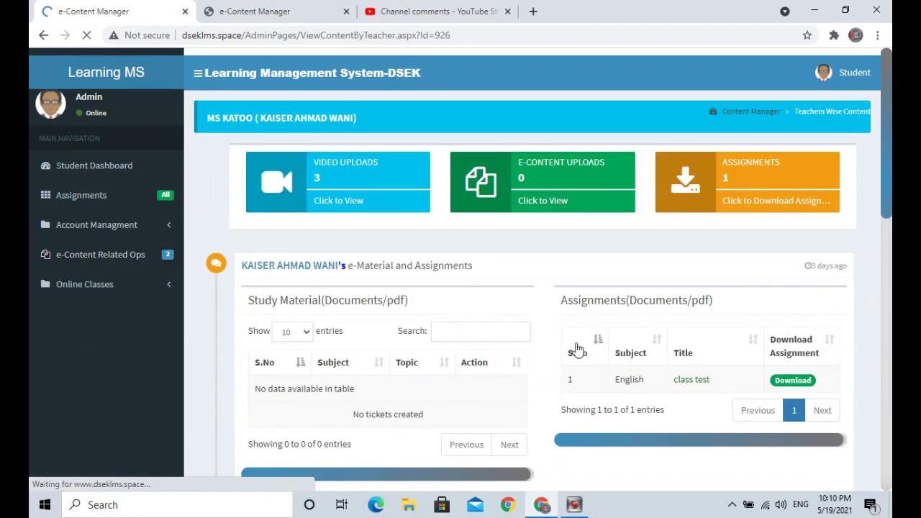
Examine the teacher's study material, assignments and videos, and open the class test's download.
{"action": "left_click_drag", "start_coordinate": [889, 180], "coordinate": [891, 245]}
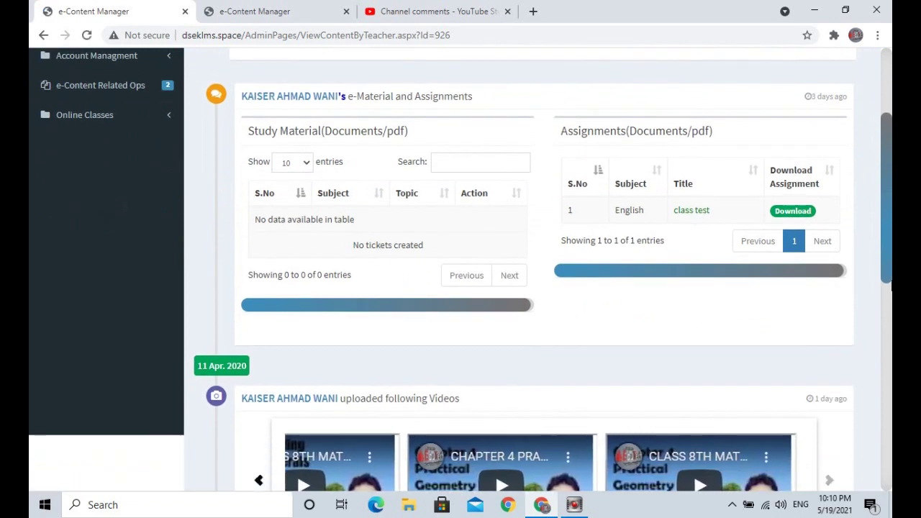
{"action": "scroll", "coordinate": [881, 249], "scroll_direction": "down", "scroll_amount": 3}
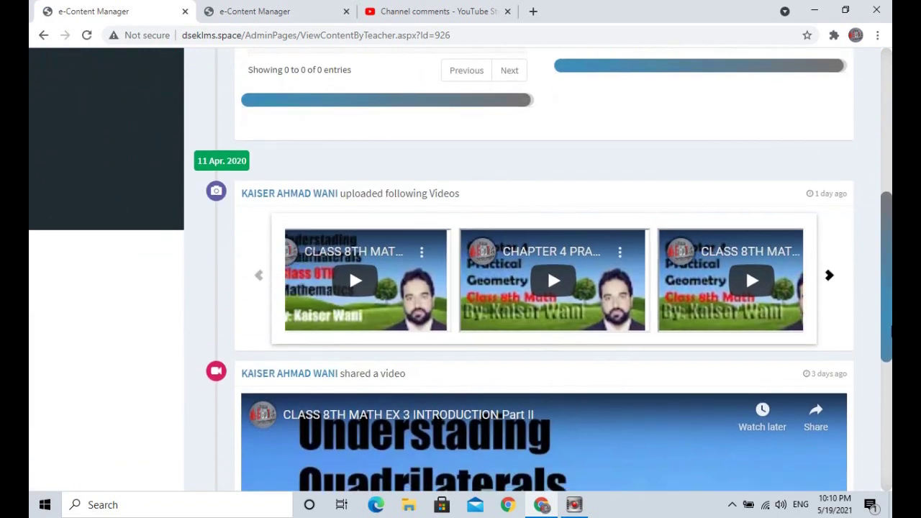
{"action": "scroll", "coordinate": [880, 238], "scroll_direction": "up", "scroll_amount": 3}
{"action": "scroll", "coordinate": [884, 317], "scroll_direction": "down", "scroll_amount": 4}
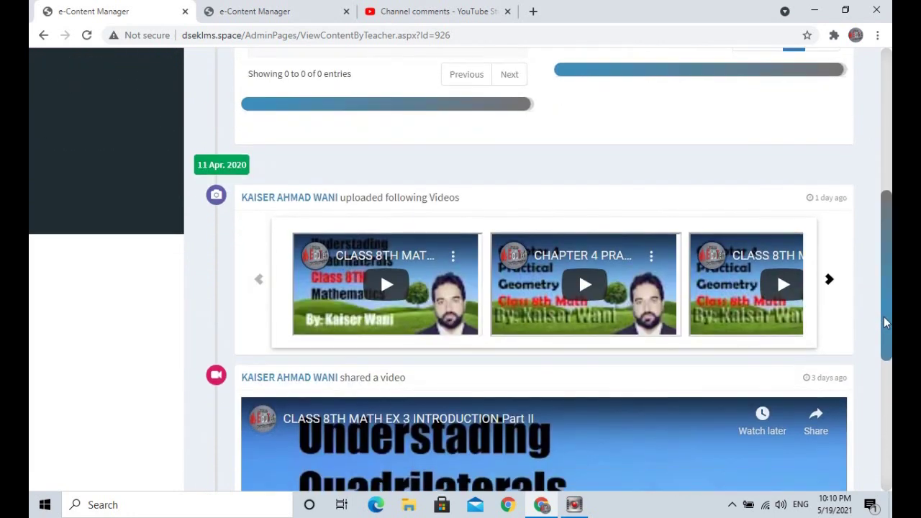
{"action": "scroll", "coordinate": [880, 290], "scroll_direction": "up", "scroll_amount": 4}
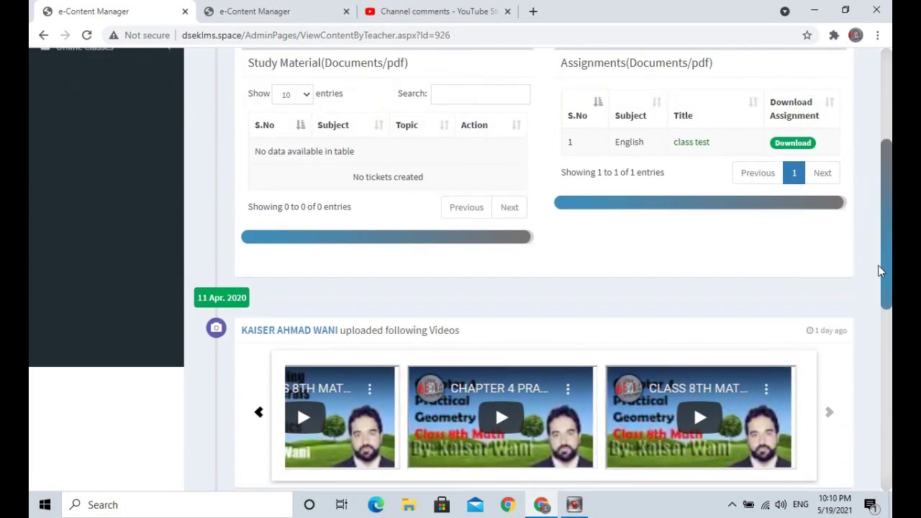
{"action": "scroll", "coordinate": [877, 234], "scroll_direction": "up", "scroll_amount": 1}
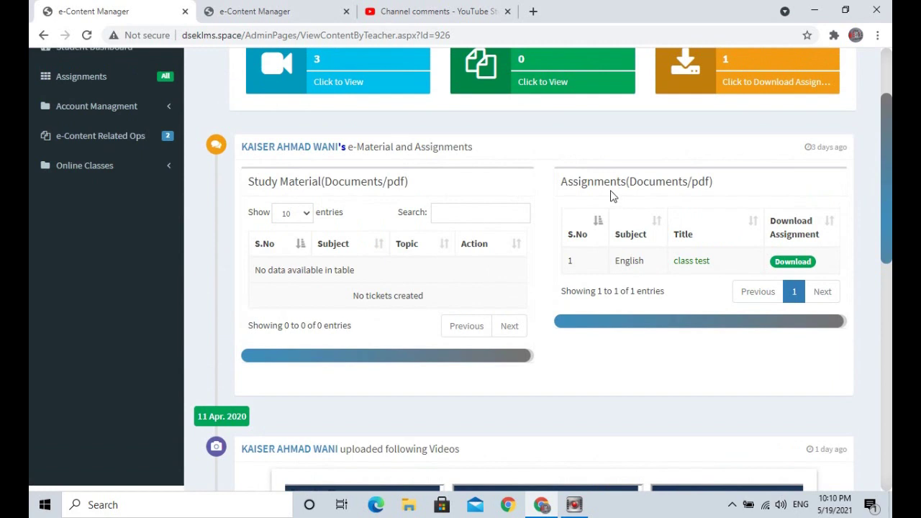
{"action": "left_click", "coordinate": [792, 264]}
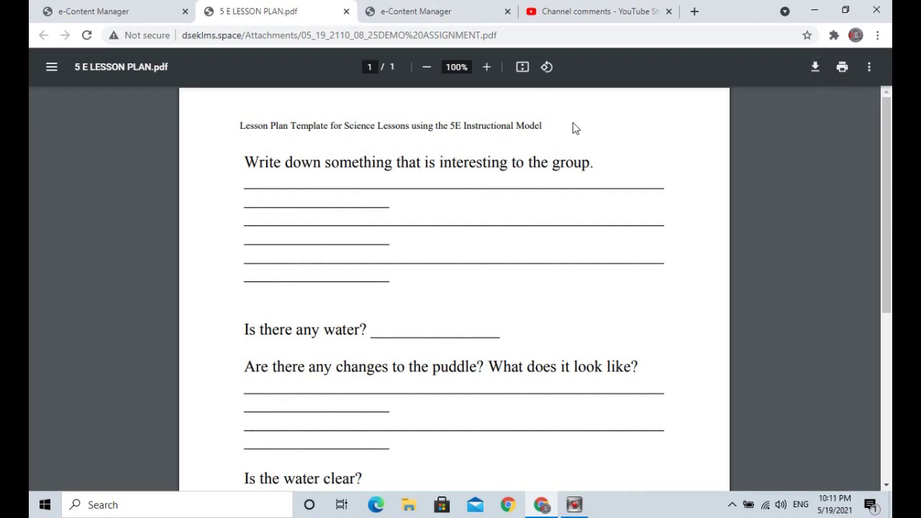
Return to the student's e-content page and open the upload form for the class test on the Upload Assignments page.
{"action": "left_click", "coordinate": [115, 11]}
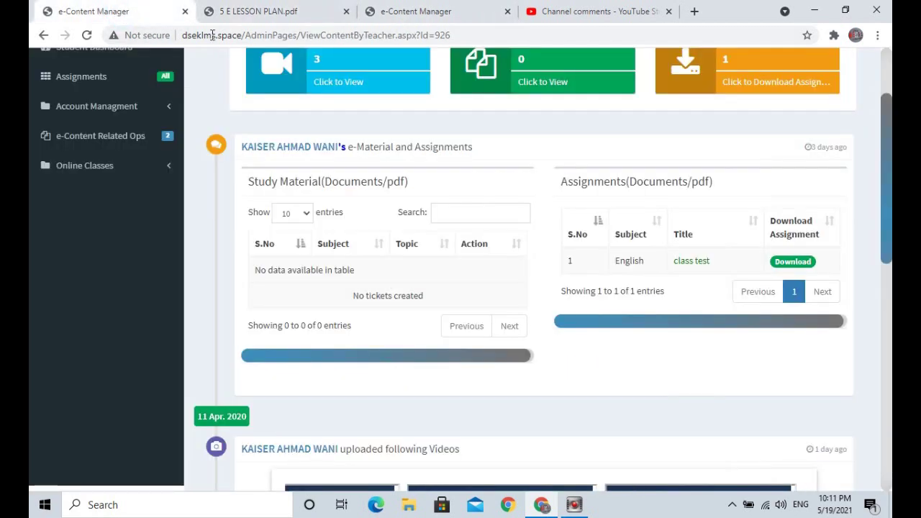
{"action": "left_click", "coordinate": [113, 78]}
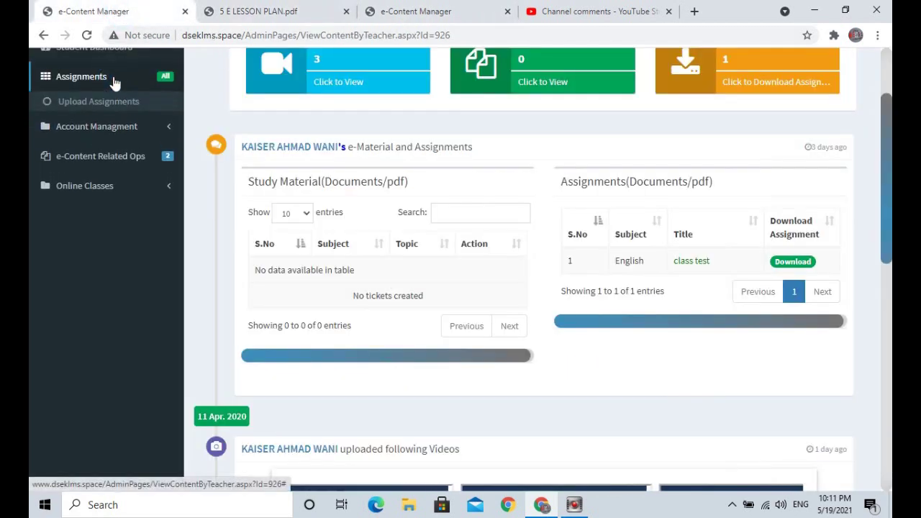
{"action": "left_click", "coordinate": [111, 104]}
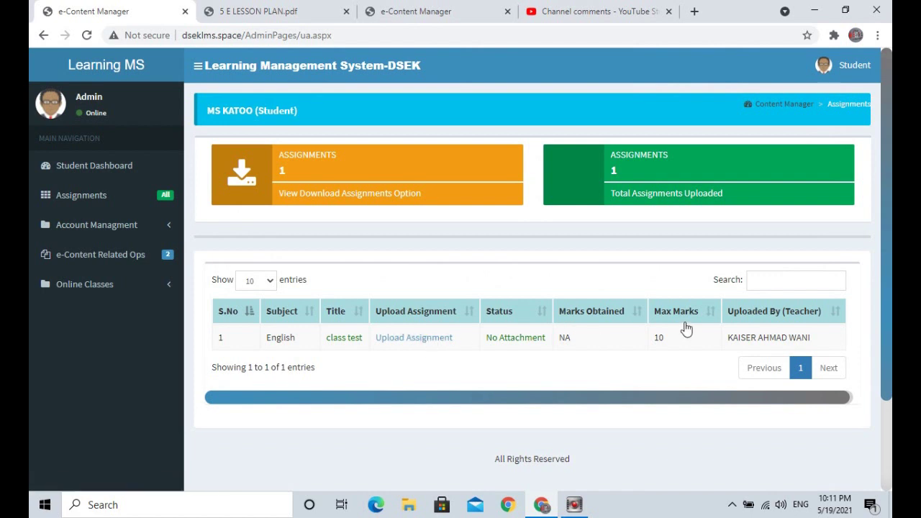
{"action": "left_click", "coordinate": [410, 340]}
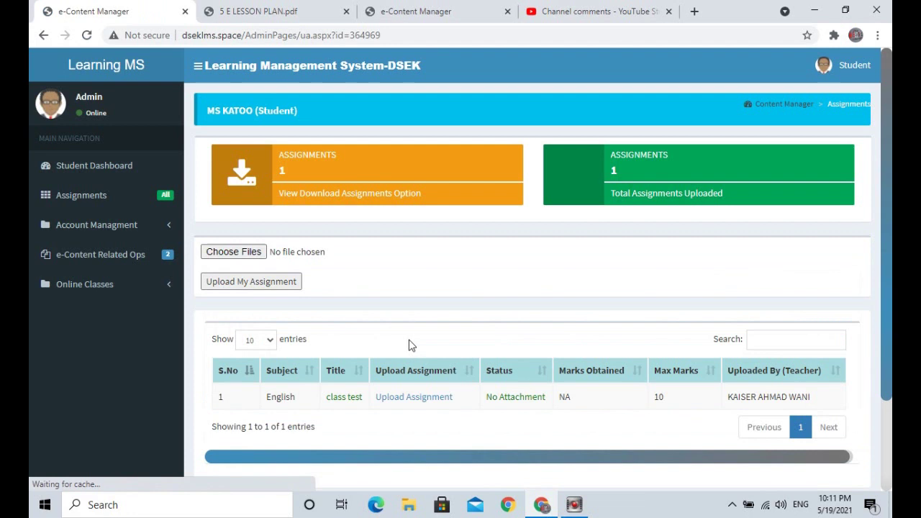
Upload the DEMO ASSIGNMENT PDF from the Desktop as the student's class test submission.
{"action": "left_click", "coordinate": [255, 257]}
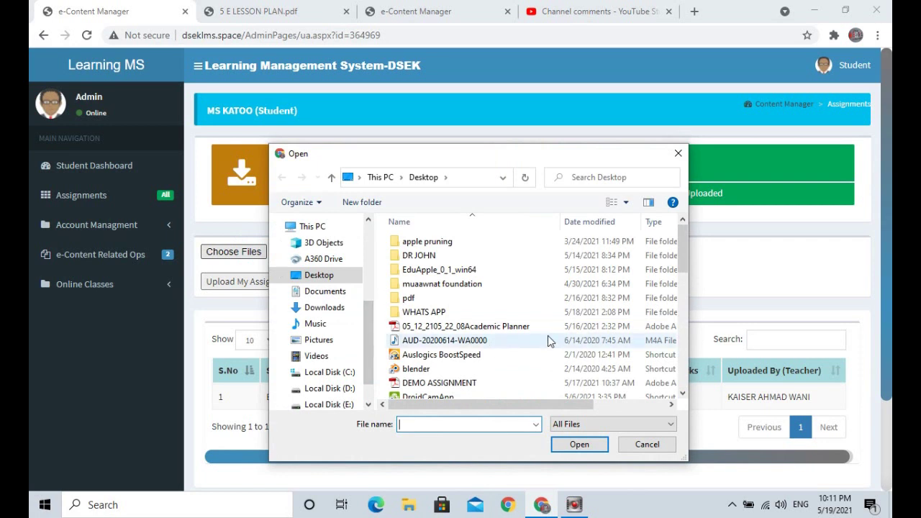
{"action": "left_click", "coordinate": [441, 383]}
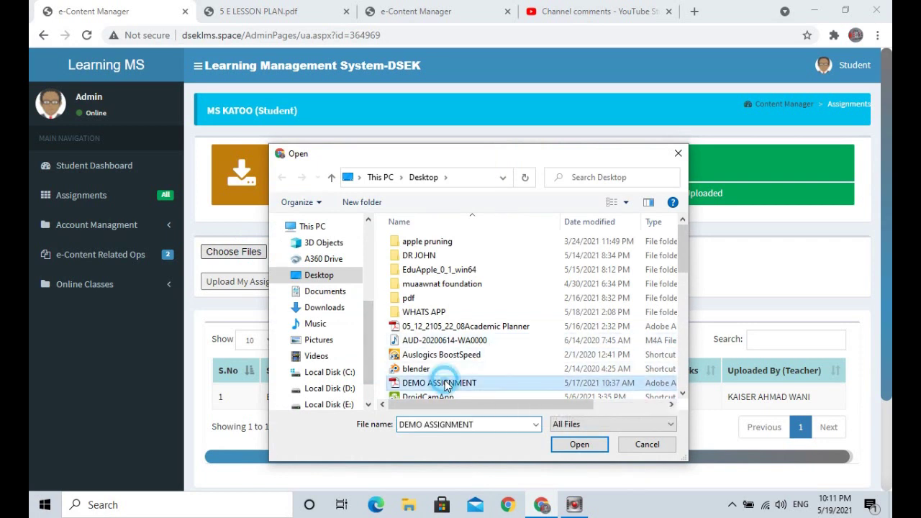
{"action": "left_click", "coordinate": [591, 445]}
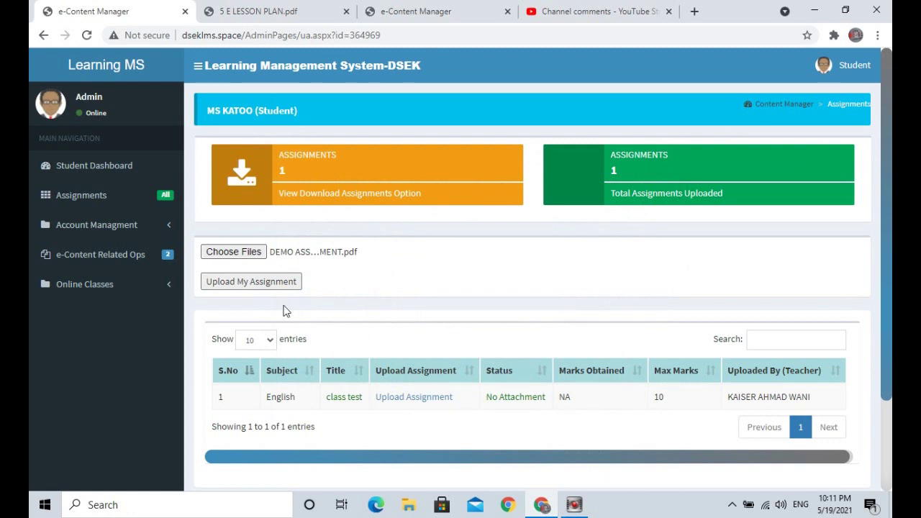
{"action": "left_click", "coordinate": [248, 282]}
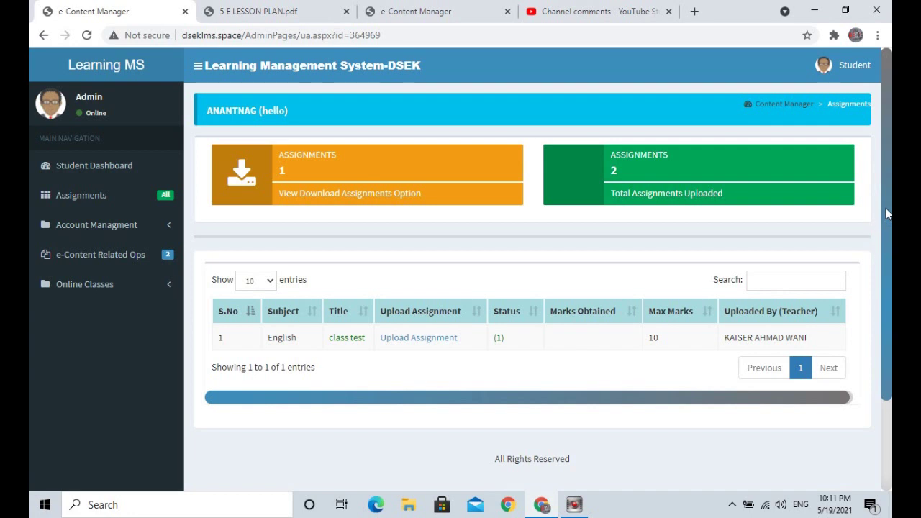
Sign out of the student account and sign in with the teacher's saved username and password.
{"action": "left_click", "coordinate": [851, 72]}
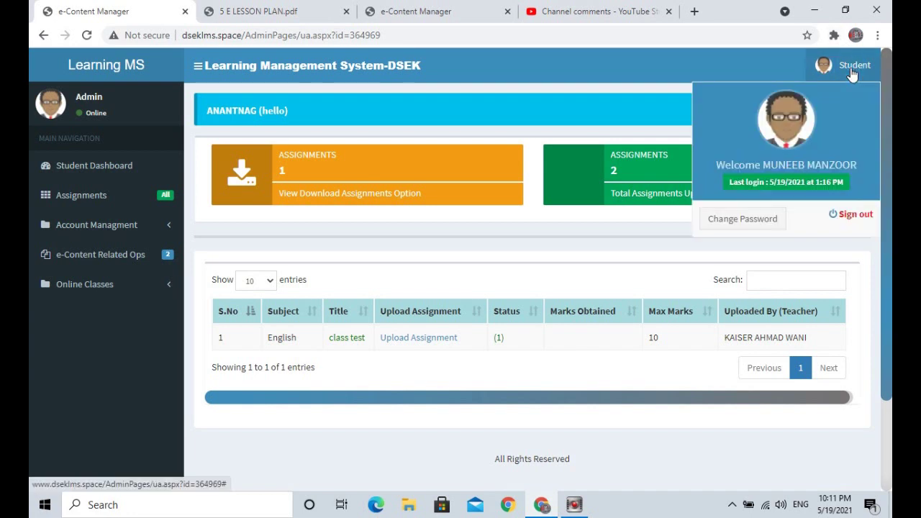
{"action": "left_click", "coordinate": [855, 214]}
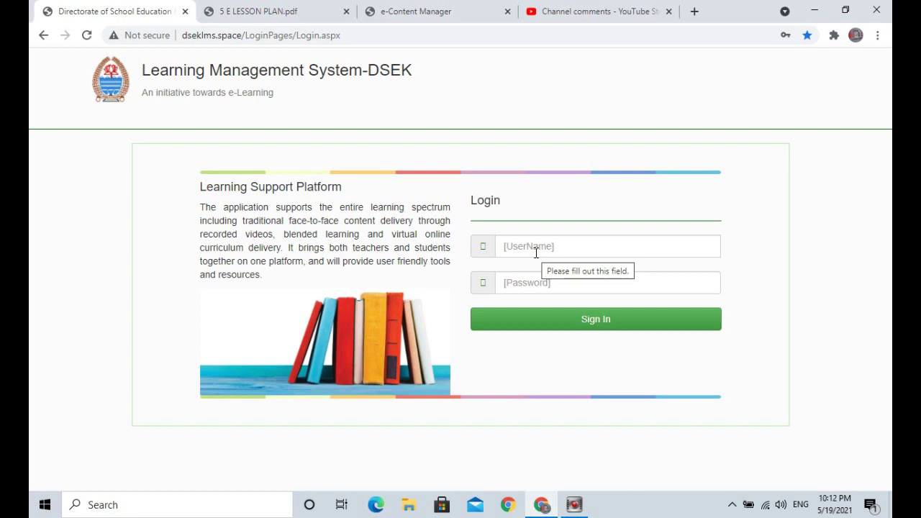
{"action": "left_click", "coordinate": [536, 253]}
{"action": "left_click", "coordinate": [587, 59]}
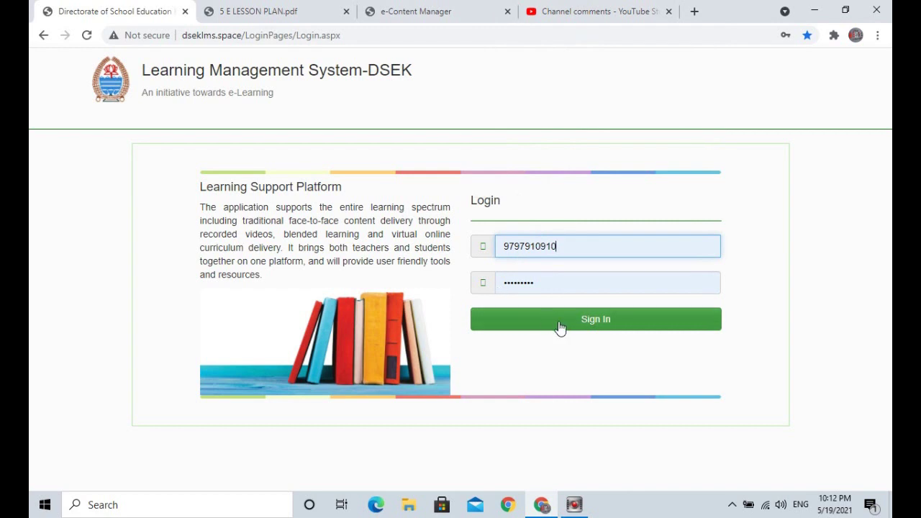
{"action": "left_click", "coordinate": [583, 324]}
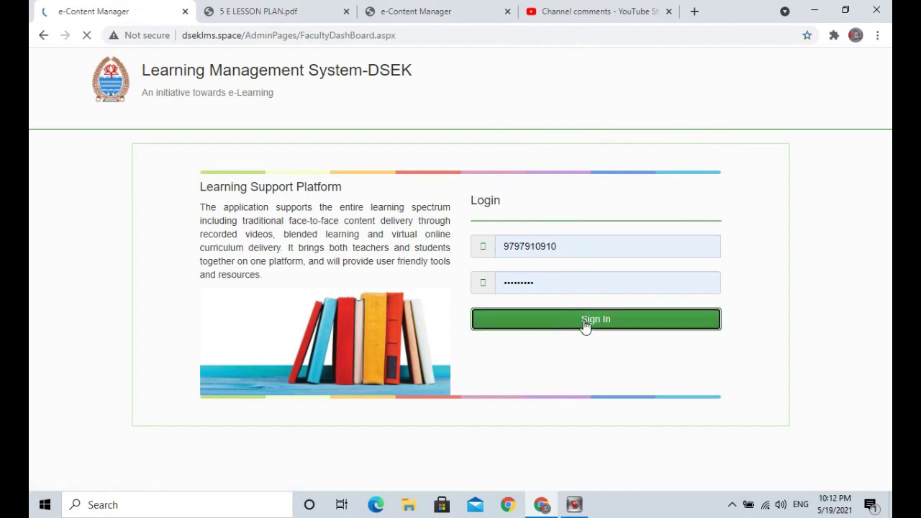
Open the teacher's View Assignment page to list the students' submitted assignments.
{"action": "scroll", "coordinate": [880, 191], "scroll_direction": "down", "scroll_amount": 3}
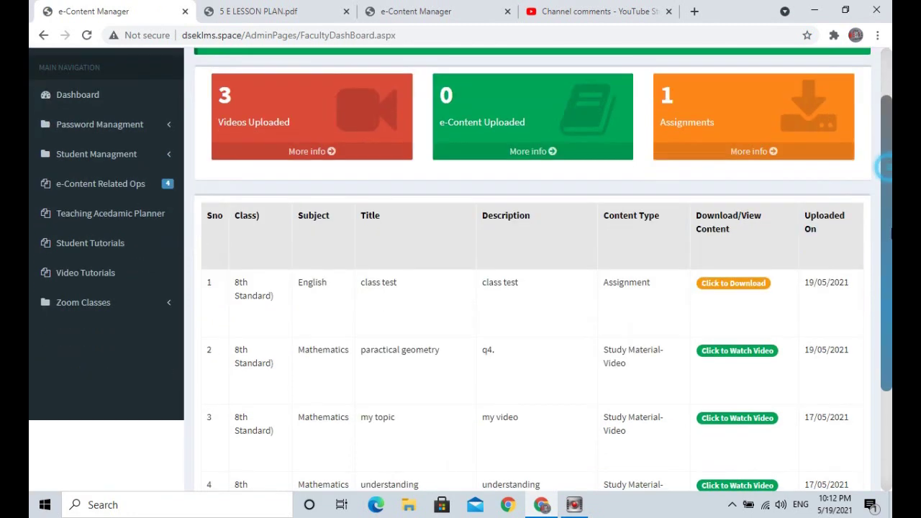
{"action": "scroll", "coordinate": [880, 191], "scroll_direction": "up", "scroll_amount": 2}
{"action": "left_click", "coordinate": [110, 198]}
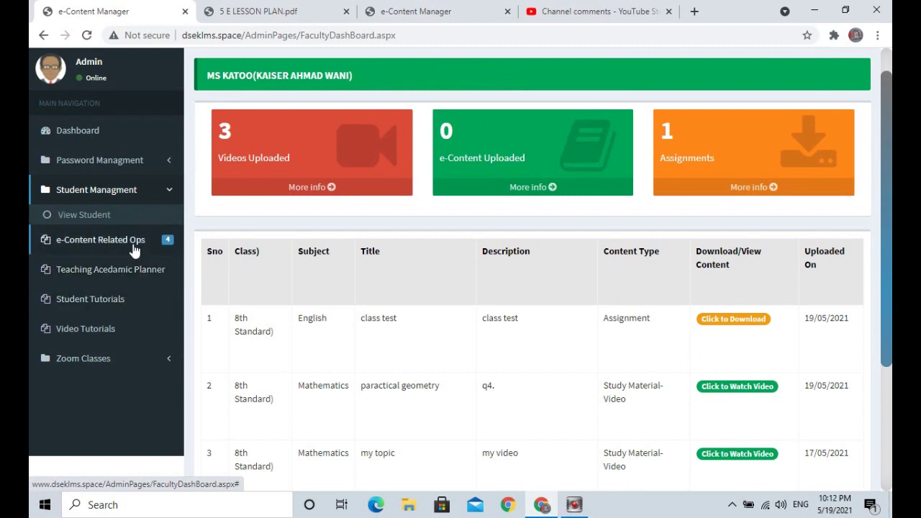
{"action": "left_click", "coordinate": [119, 243]}
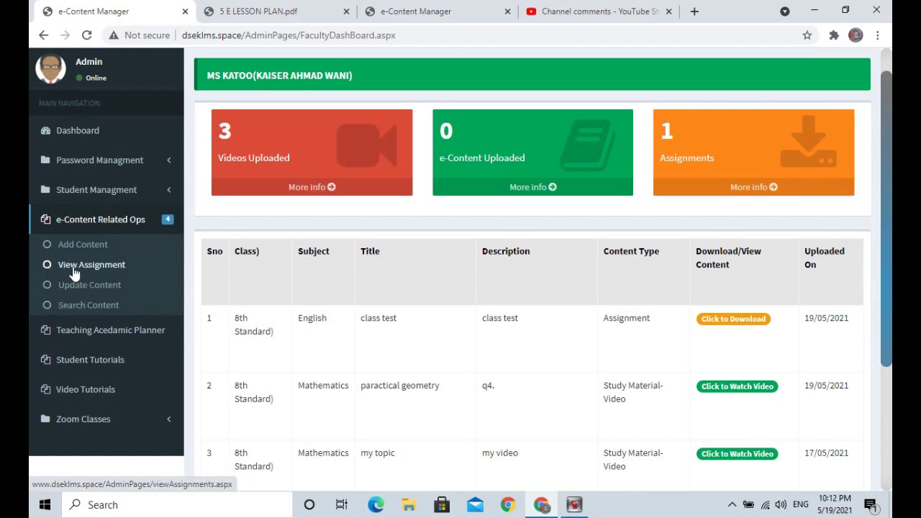
{"action": "left_click", "coordinate": [92, 270]}
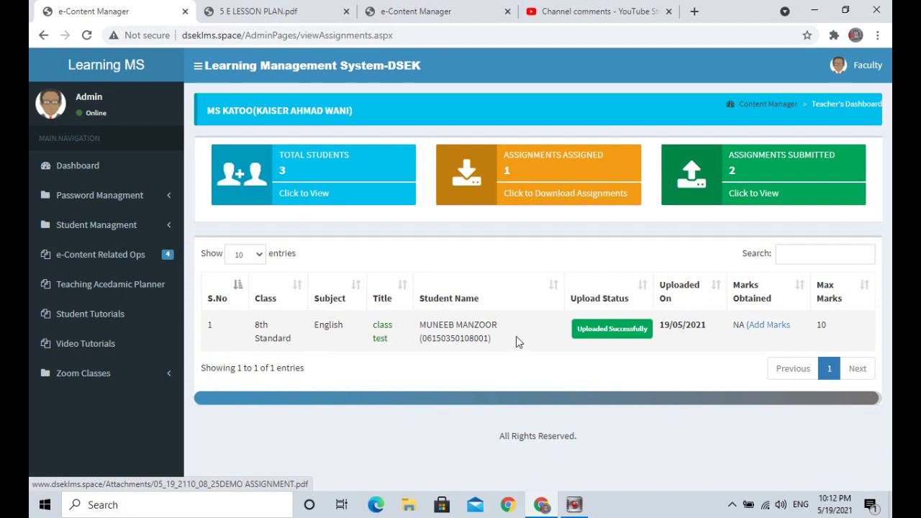
View the student's submitted class test PDF and close it.
{"action": "left_click", "coordinate": [630, 337]}
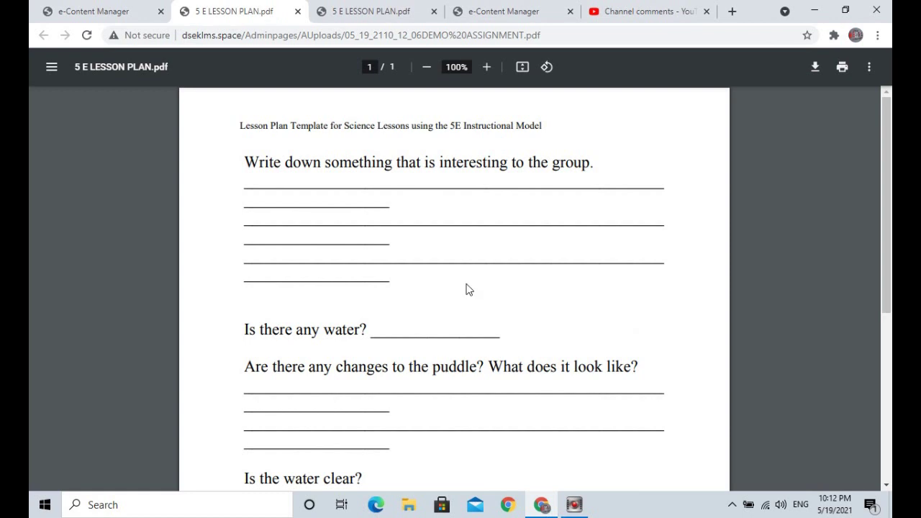
{"action": "left_click", "coordinate": [321, 299]}
{"action": "left_click_drag", "start_coordinate": [465, 220], "coordinate": [527, 263]}
{"action": "mouse_move", "coordinate": [891, 162]}
{"action": "left_mouse_down"}
{"action": "mouse_move", "coordinate": [891, 249]}
{"action": "mouse_move", "coordinate": [891, 149]}
{"action": "left_mouse_up"}
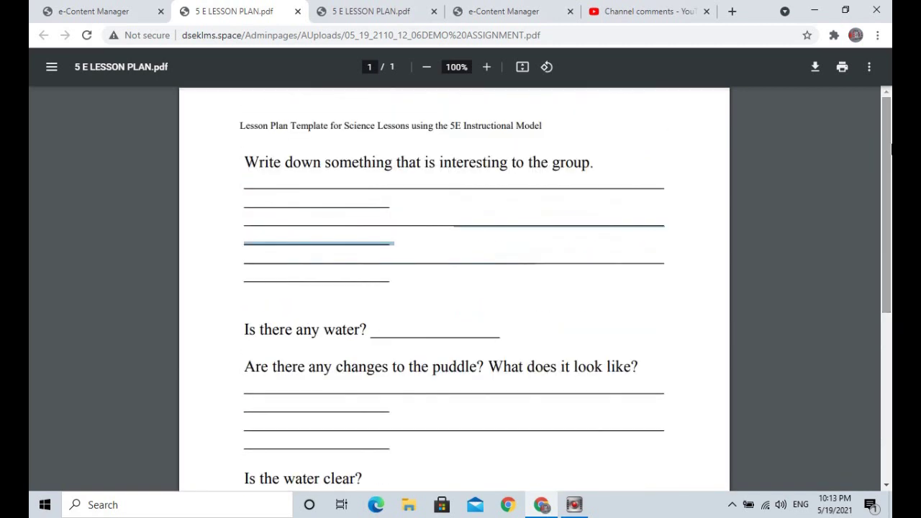
{"action": "left_click", "coordinate": [523, 221]}
{"action": "left_click", "coordinate": [298, 12]}
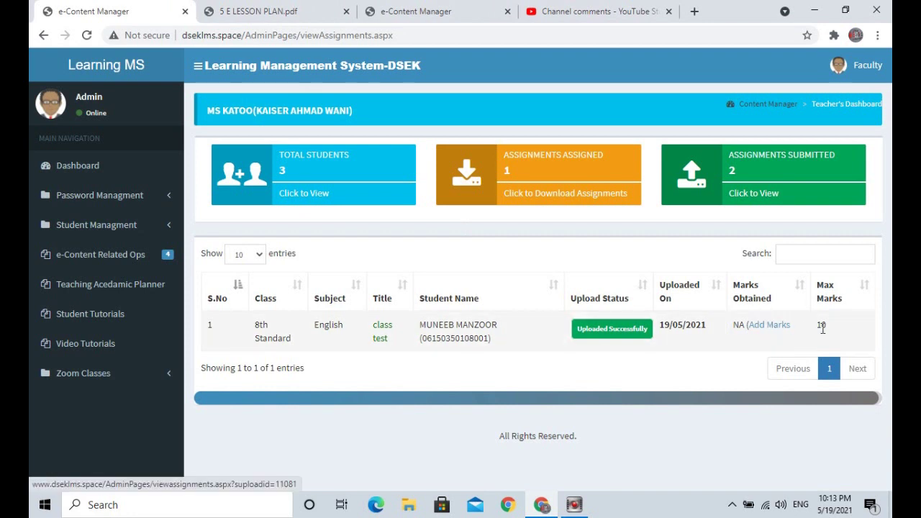
Set the marks obtained for the student's class test submission to 6.
{"action": "left_click", "coordinate": [775, 328]}
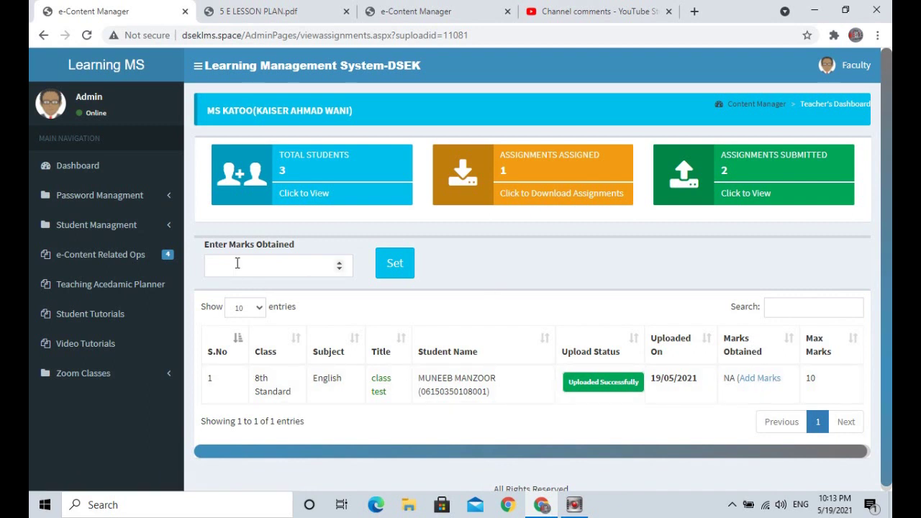
{"action": "left_click", "coordinate": [293, 267]}
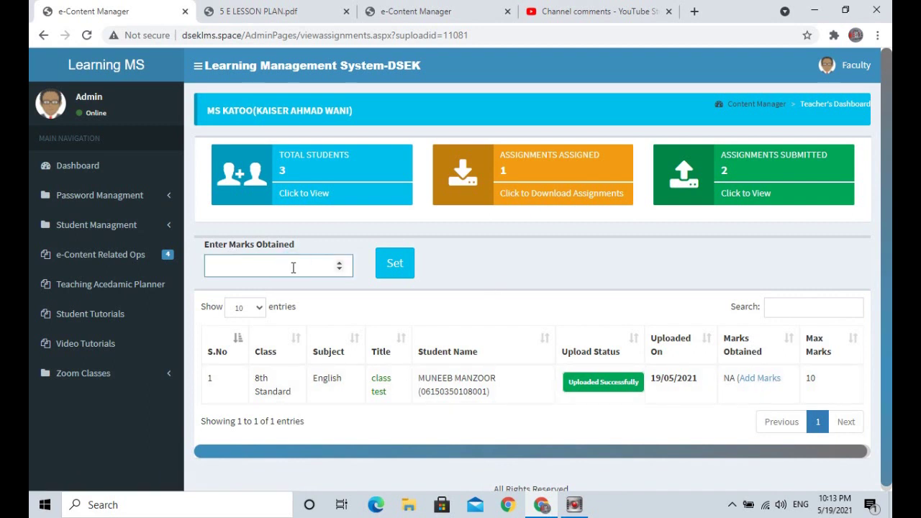
{"action": "type", "text": "6"}
{"action": "left_click", "coordinate": [401, 265]}
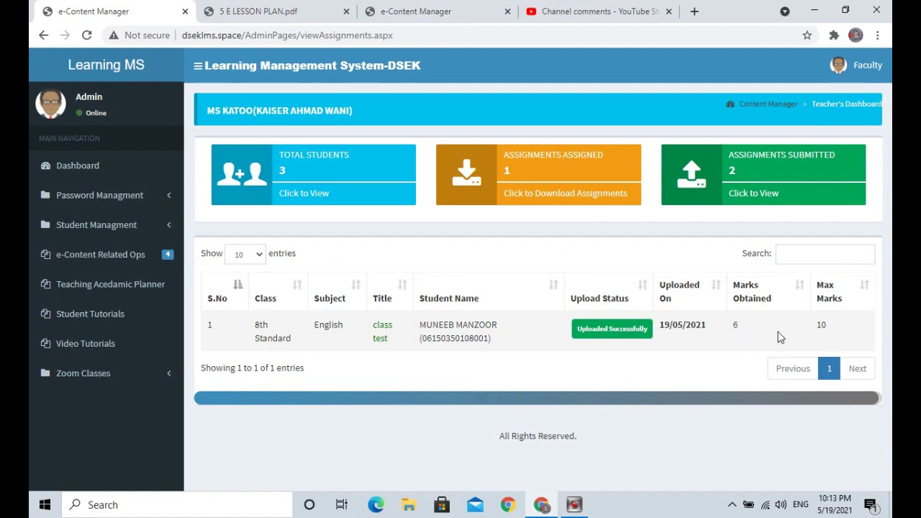
Sign out of the teacher account and sign in with the student's saved username and password.
{"action": "left_click", "coordinate": [870, 66]}
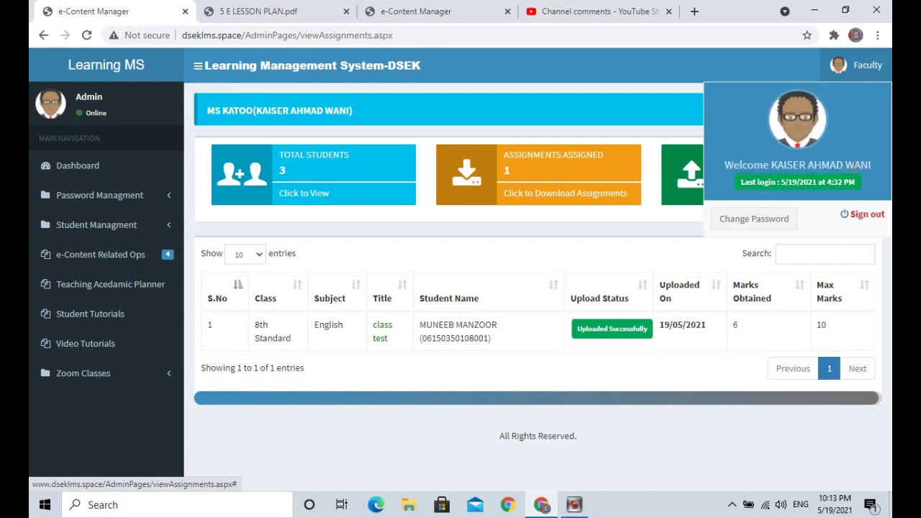
{"action": "left_click", "coordinate": [863, 214]}
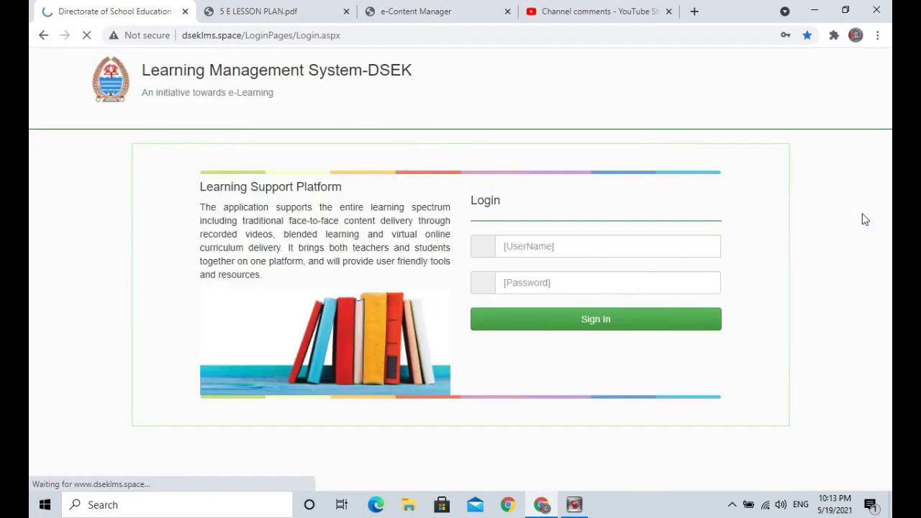
{"action": "left_click", "coordinate": [558, 247]}
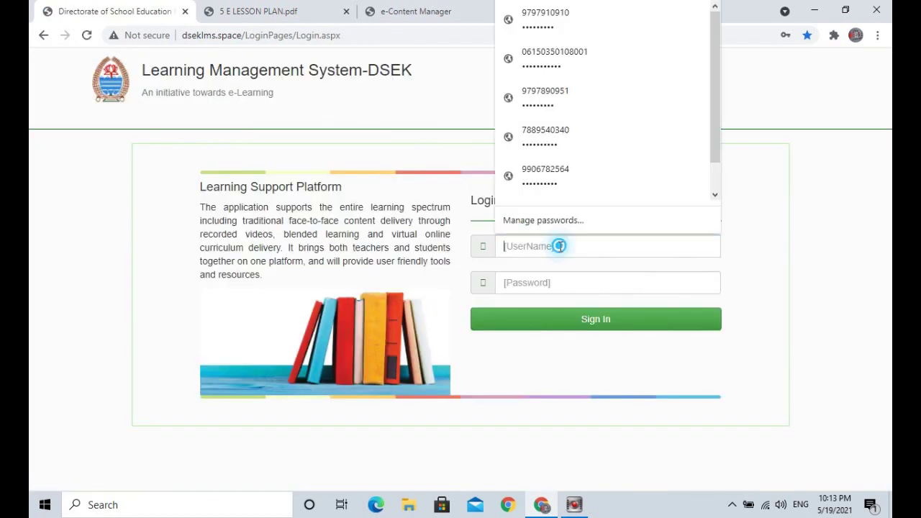
{"action": "left_click", "coordinate": [549, 58]}
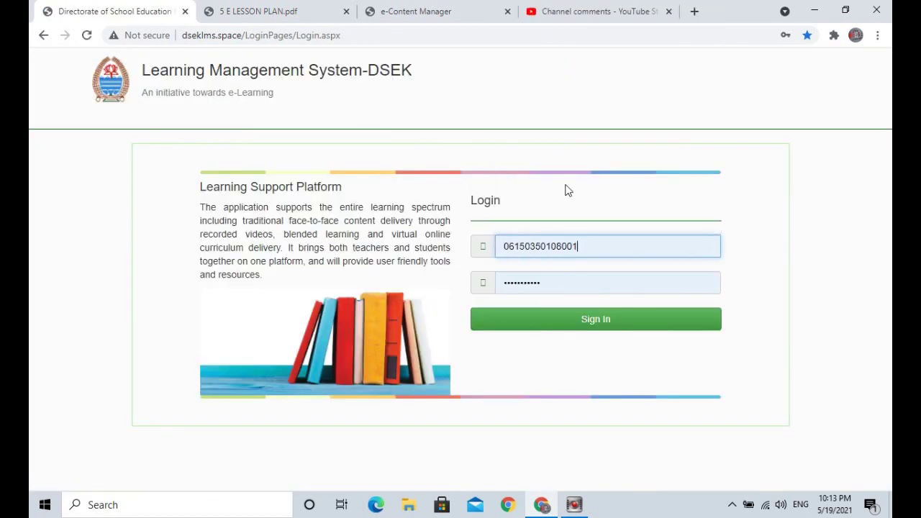
{"action": "left_click", "coordinate": [597, 323]}
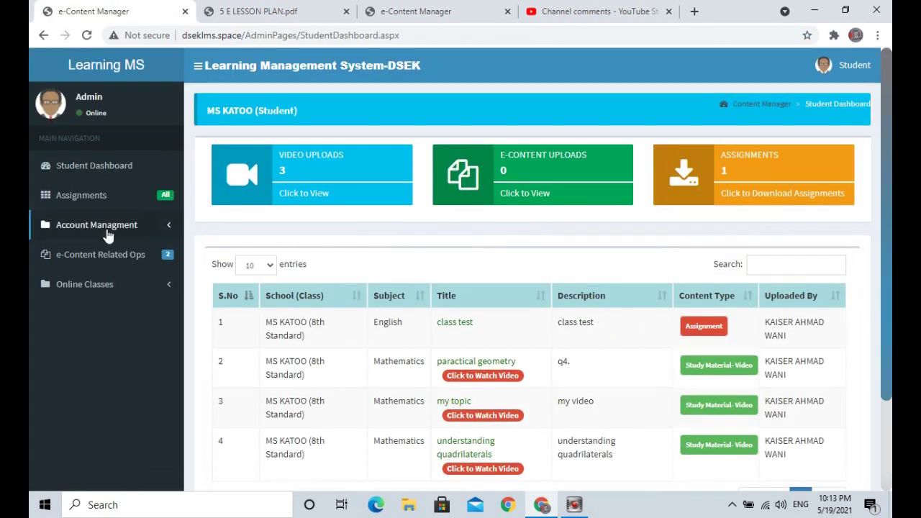
Open the student's Upload Assignments page and check the marks obtained for the class test.
{"action": "left_click", "coordinate": [89, 196]}
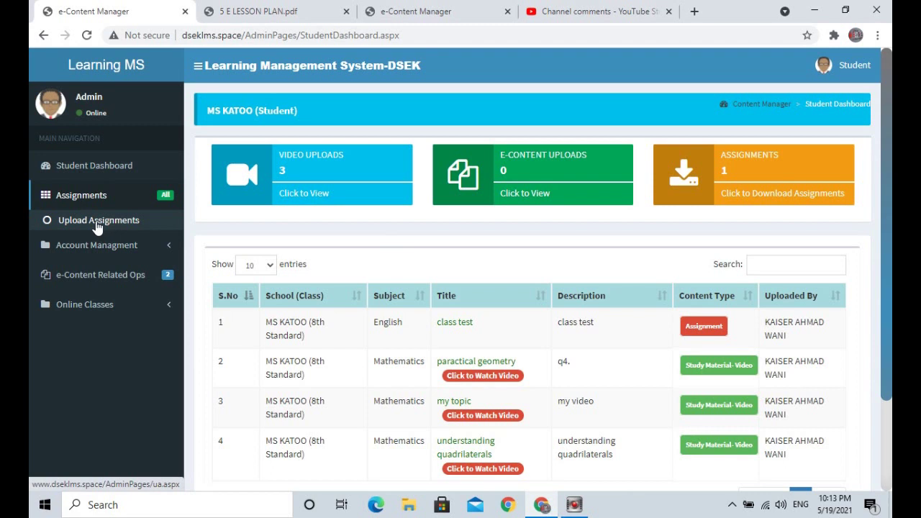
{"action": "left_click", "coordinate": [109, 222]}
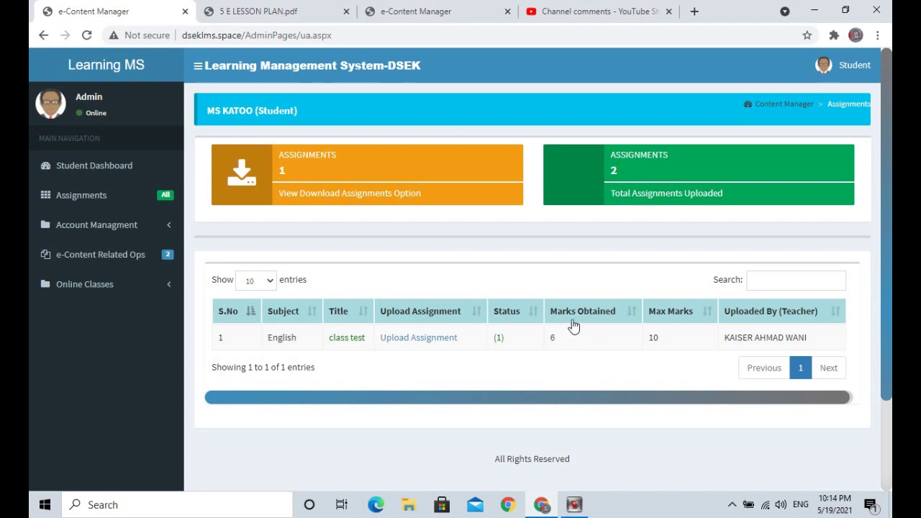
{"action": "double_click", "coordinate": [553, 339]}
Open the student's Zoom class timings page from the online classes section.
{"action": "left_click", "coordinate": [96, 291]}
{"action": "left_click", "coordinate": [88, 315]}
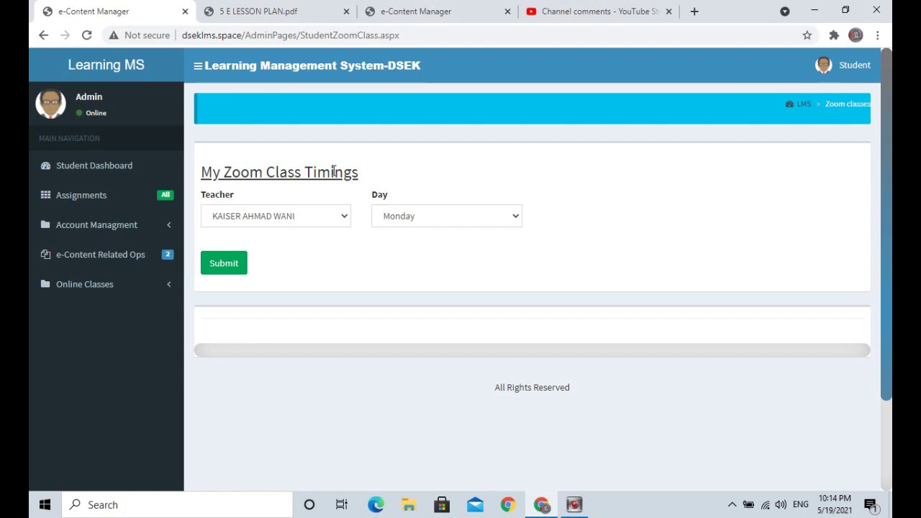
{"action": "left_click", "coordinate": [557, 224]}
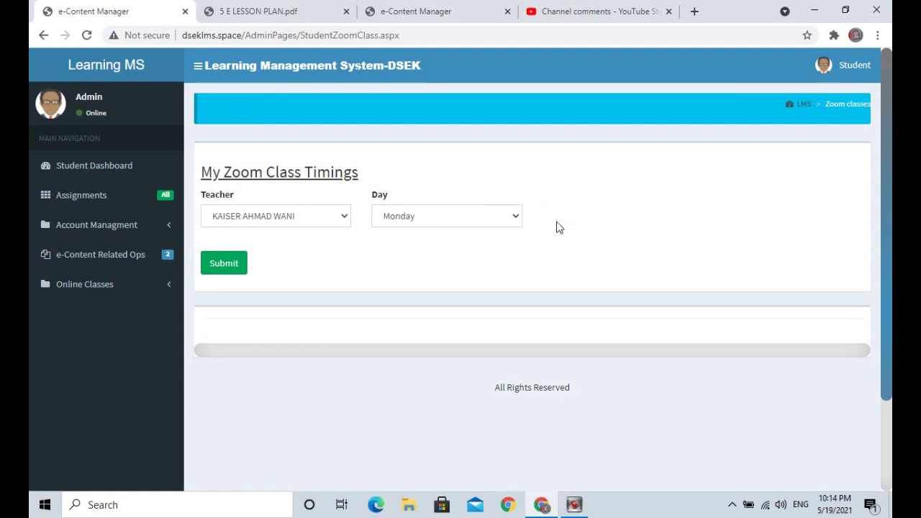